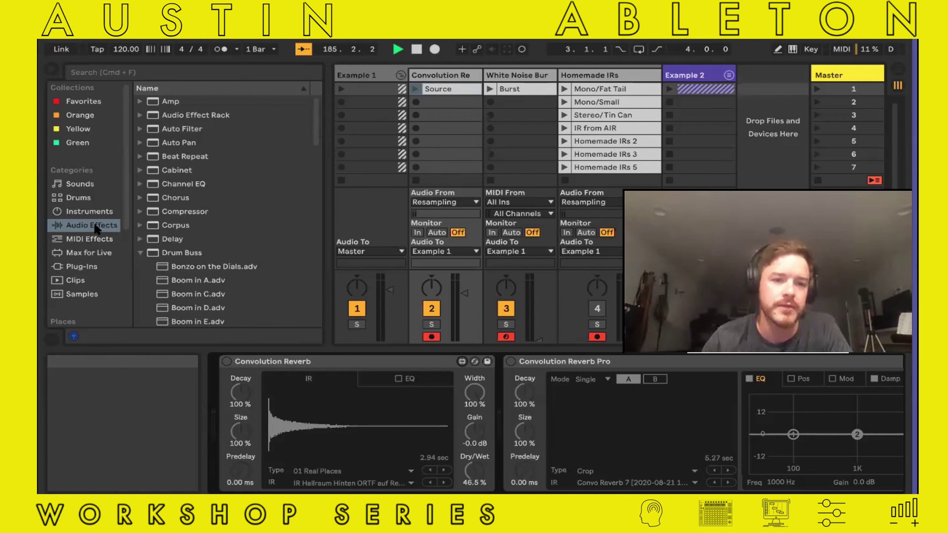
# Insert a Spectrum effect between Convolution Reverb and Convolution Reverb Pro and open its expanded display.
pyautogui.scroll(-15, 168, 224)
pyautogui.scroll(-5, 167, 226)
pyautogui.moveTo(184, 267); pyautogui.dragTo(509, 422)
pyautogui.click(510, 361)
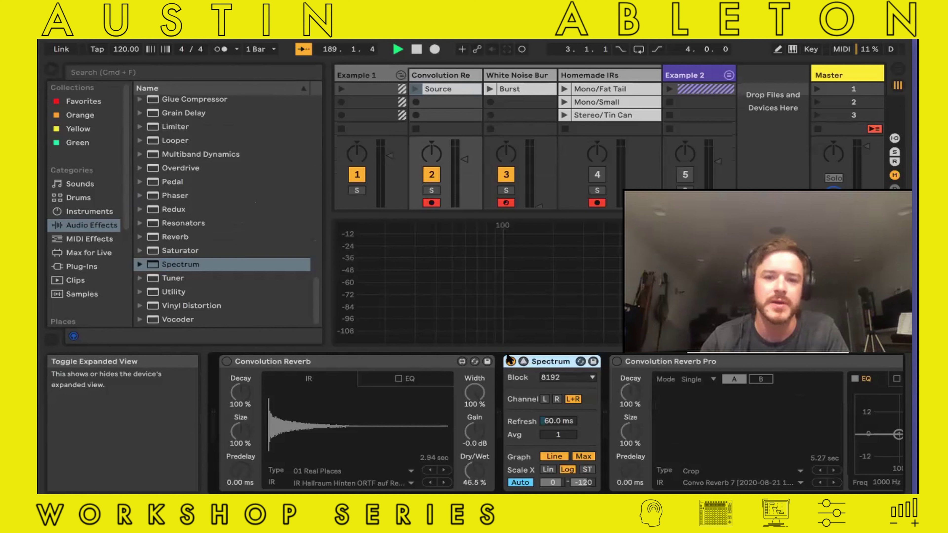
# Play the Source clip to examine its frequency spectrum, and stop playback.
pyautogui.click(416, 89)
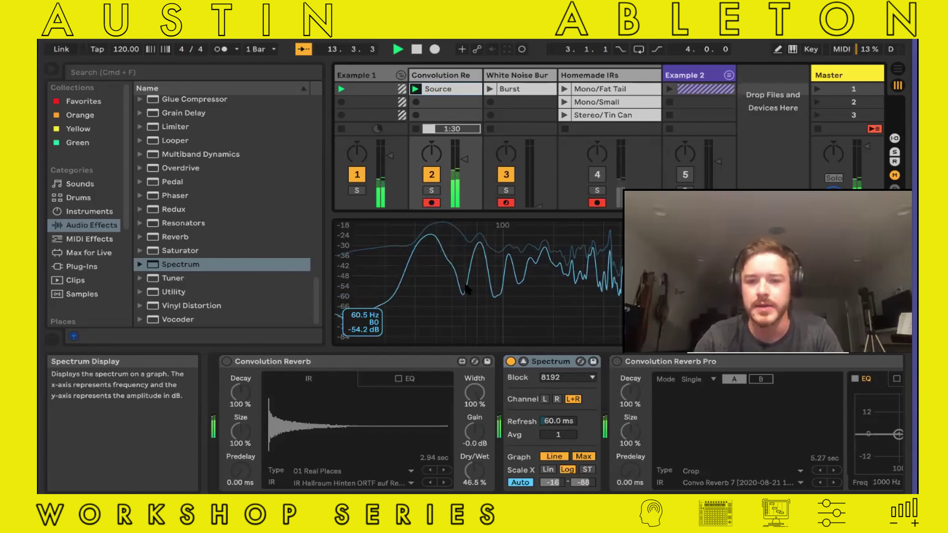
pyautogui.press('space')
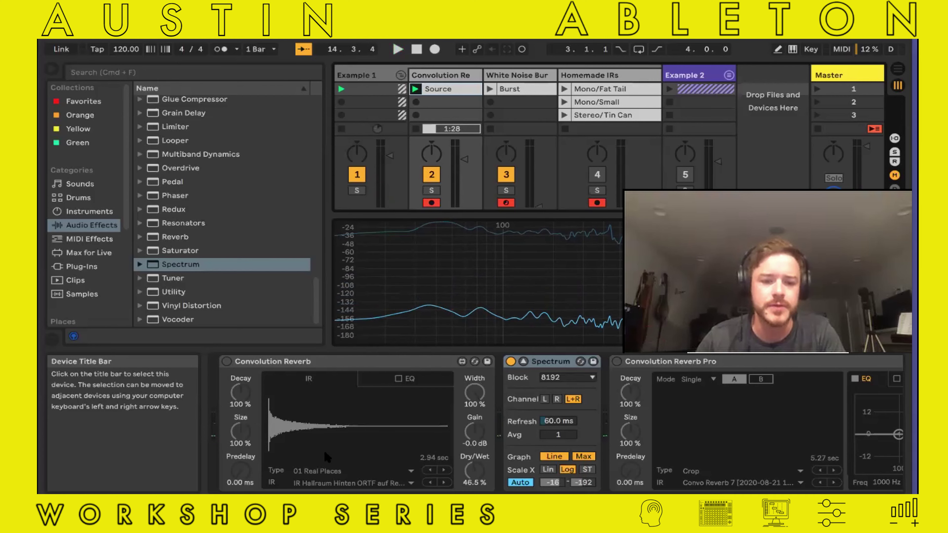
pyautogui.click(321, 483)
pyautogui.click(427, 256)
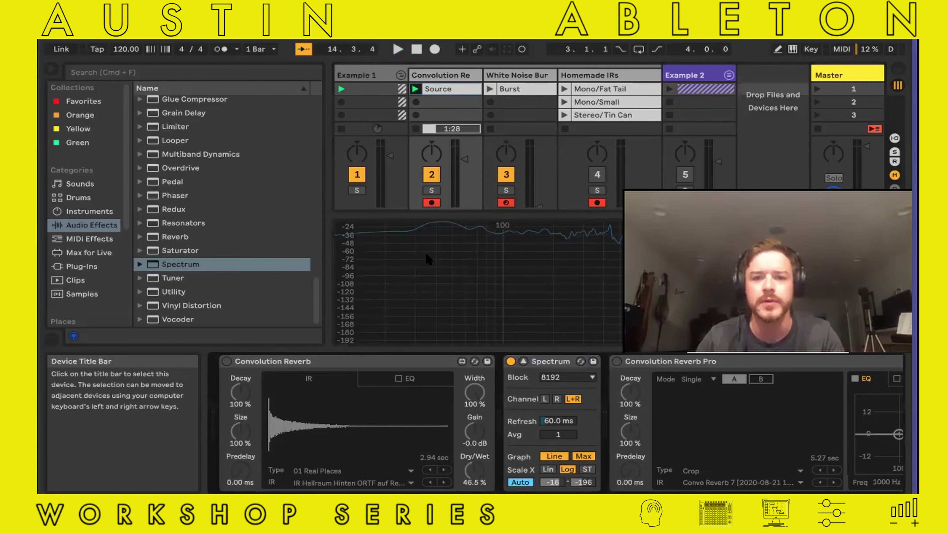
# Show the White Noise Burst track's Operator device and browse the available instruments with the Wavetable folder collapsed.
pyautogui.click(528, 78)
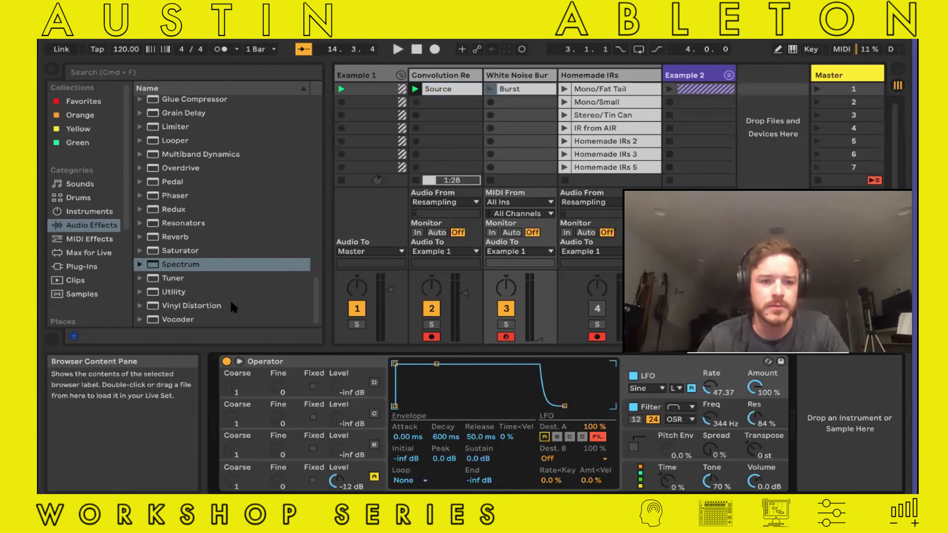
pyautogui.scroll(1, 233, 307)
pyautogui.scroll(-1, 233, 307)
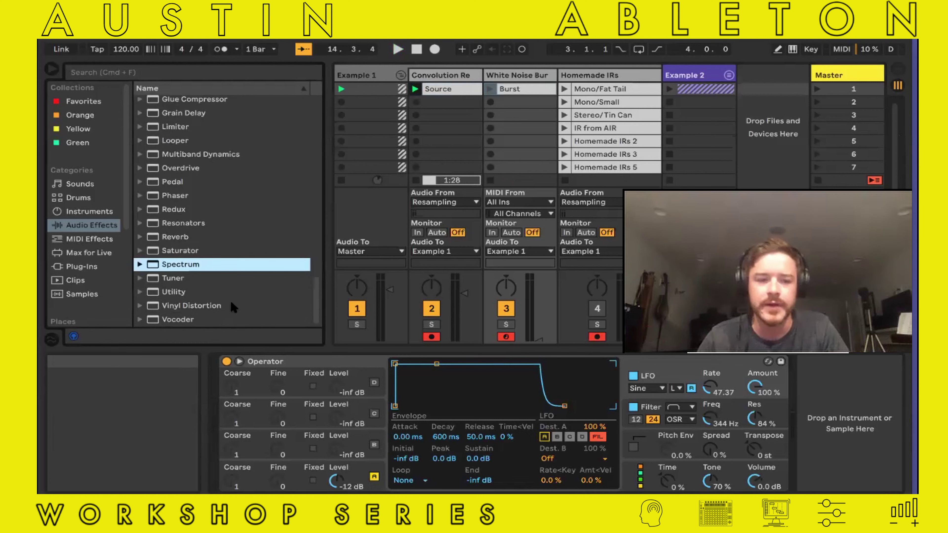
pyautogui.scroll(4, 233, 306)
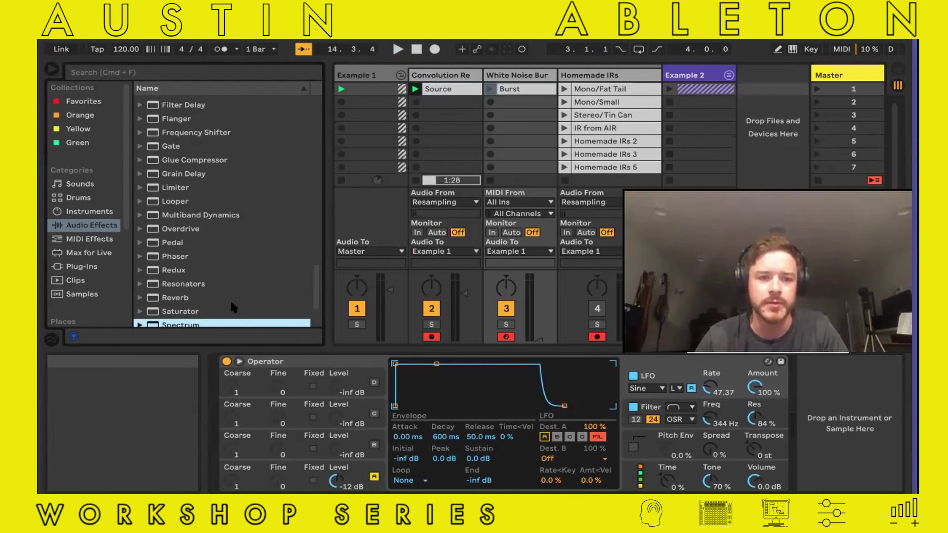
pyautogui.scroll(9, 234, 307)
pyautogui.scroll(-13, 233, 306)
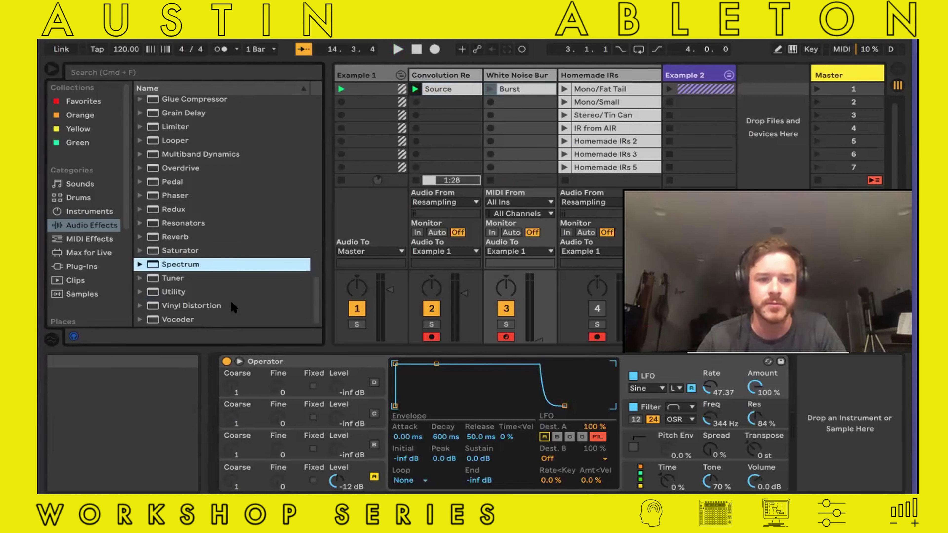
pyautogui.click(90, 211)
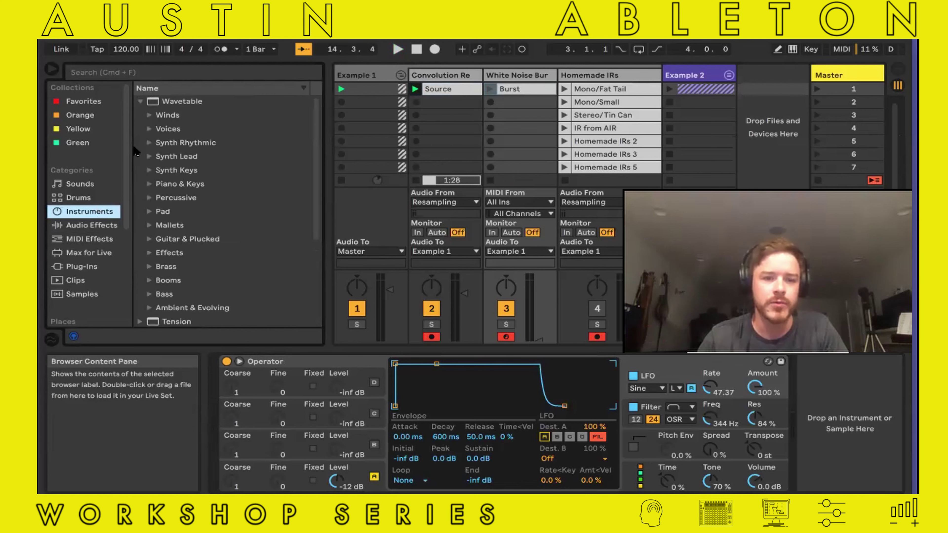
pyautogui.click(140, 101)
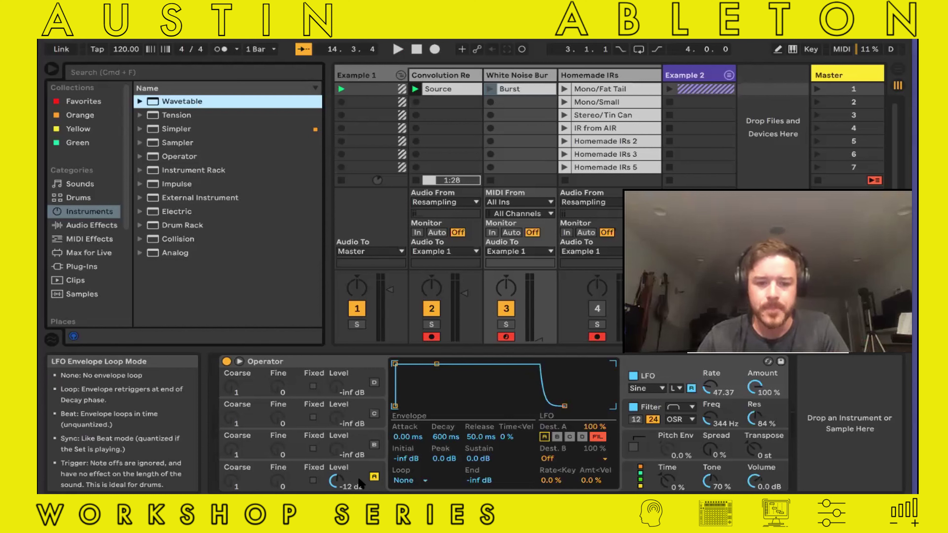
# Choose Noise White as the waveform of Operator's oscillator A and return to its envelope.
pyautogui.click(361, 477)
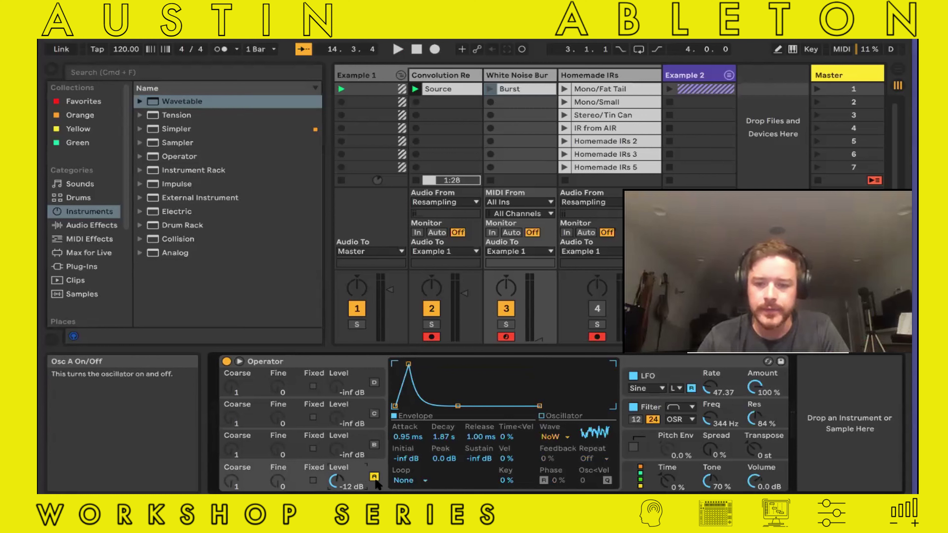
pyautogui.click(556, 439)
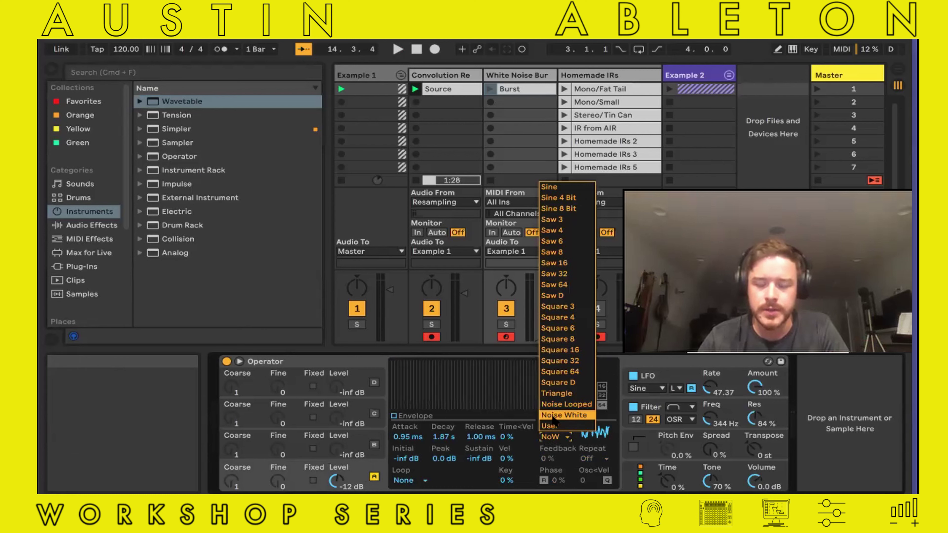
pyautogui.click(558, 413)
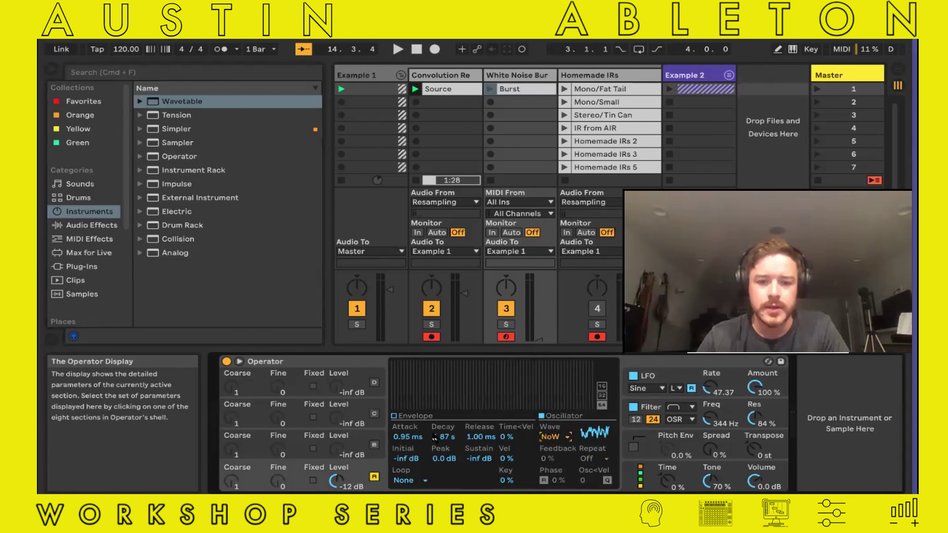
pyautogui.click(417, 420)
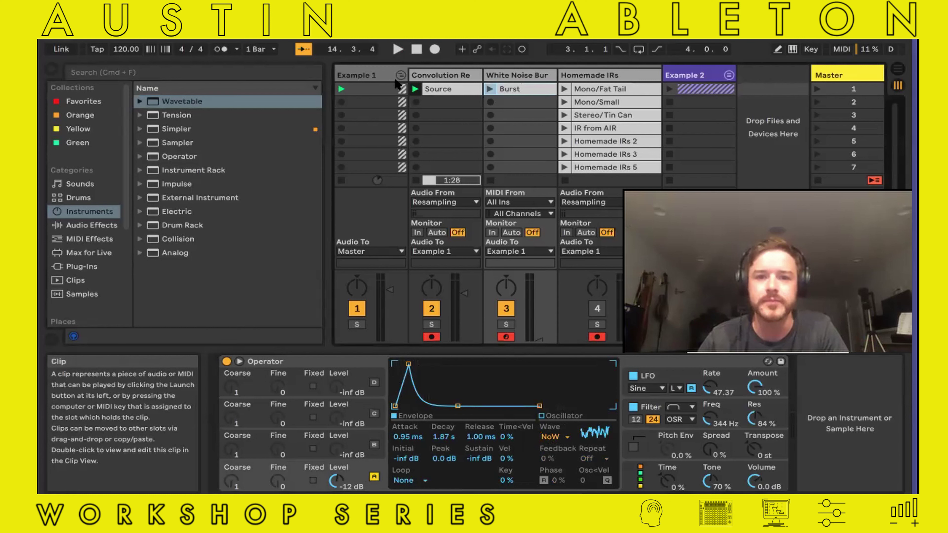
# Mute the Convolution Reverb track and raise the White Noise Burst track's volume.
pyautogui.click(496, 89)
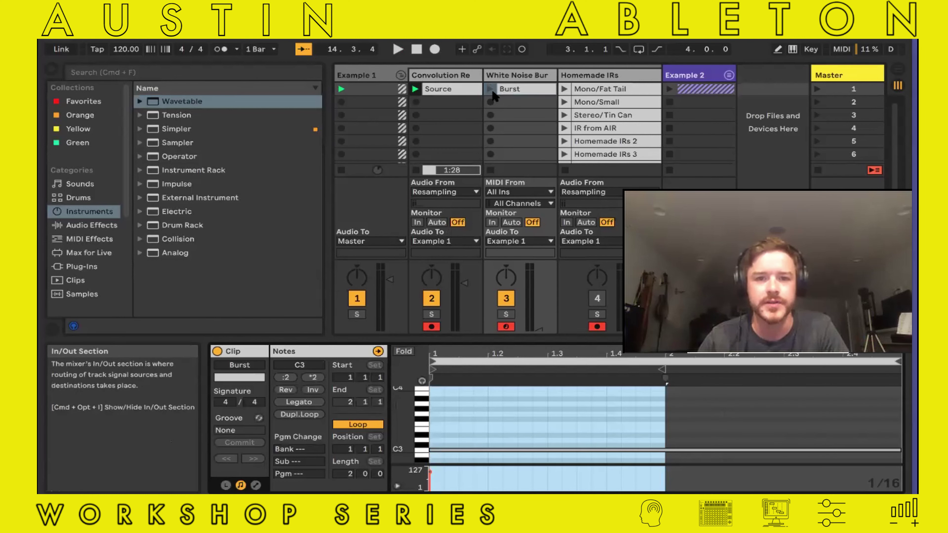
pyautogui.click(439, 452)
pyautogui.click(430, 293)
pyautogui.moveTo(538, 329); pyautogui.dragTo(539, 292)
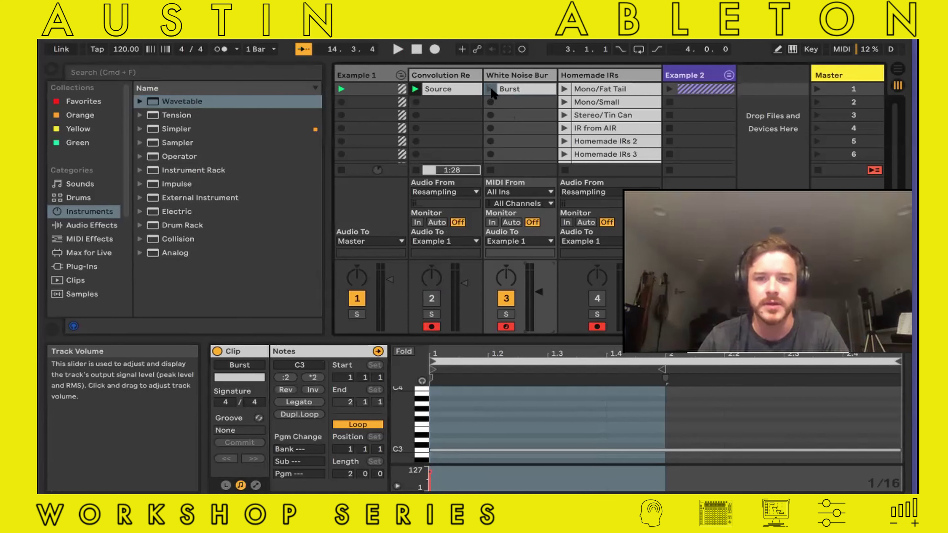
# Launch the Burst clip and switch off the LFO and filter in the track's Operator.
pyautogui.click(490, 89)
pyautogui.click(510, 79)
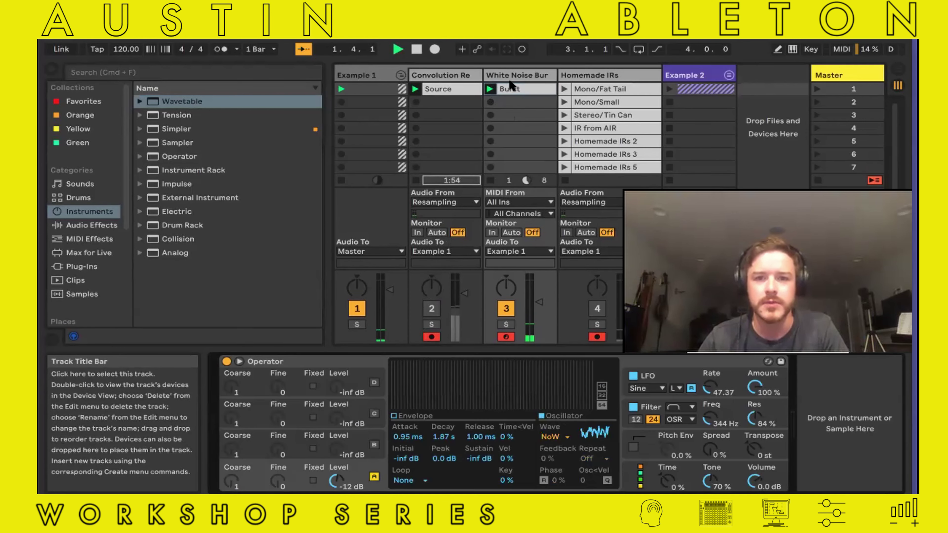
pyautogui.click(633, 376)
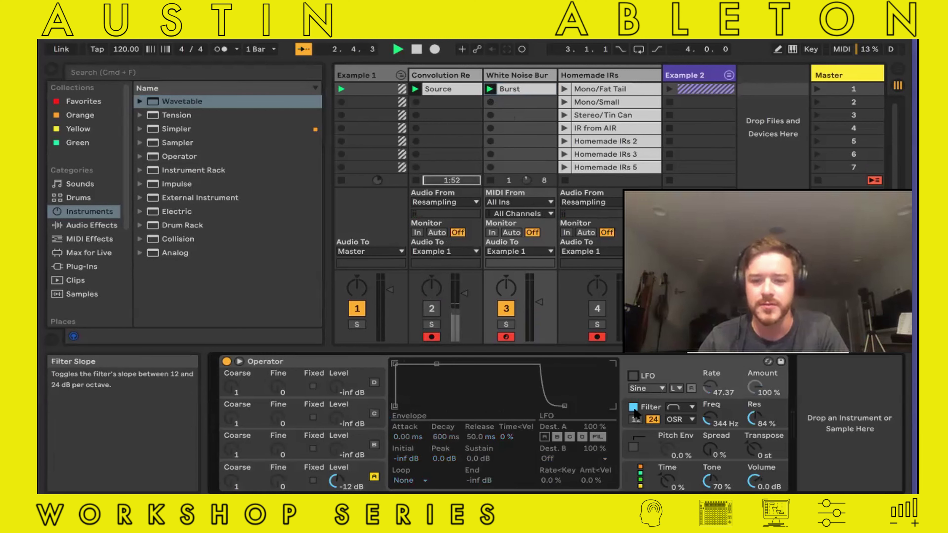
pyautogui.click(634, 406)
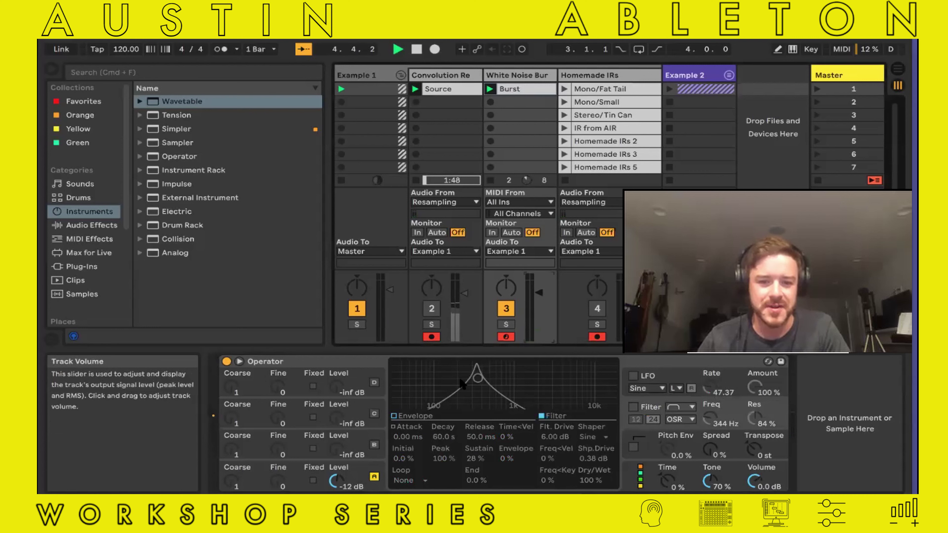
# Shape oscillator A's envelope with 0.00 ms attack, 913 ms decay, -0.7 dB peak and -31 dB sustain.
pyautogui.click(410, 416)
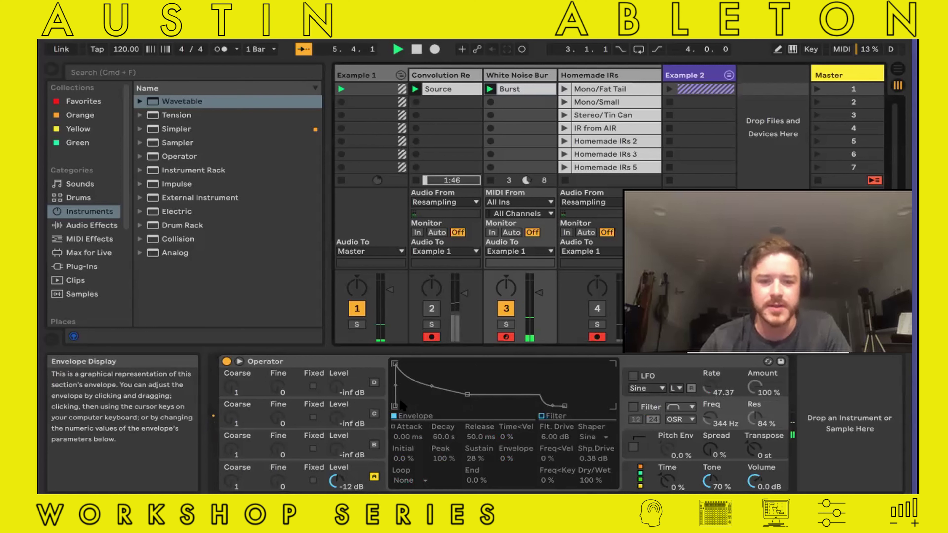
pyautogui.click(355, 469)
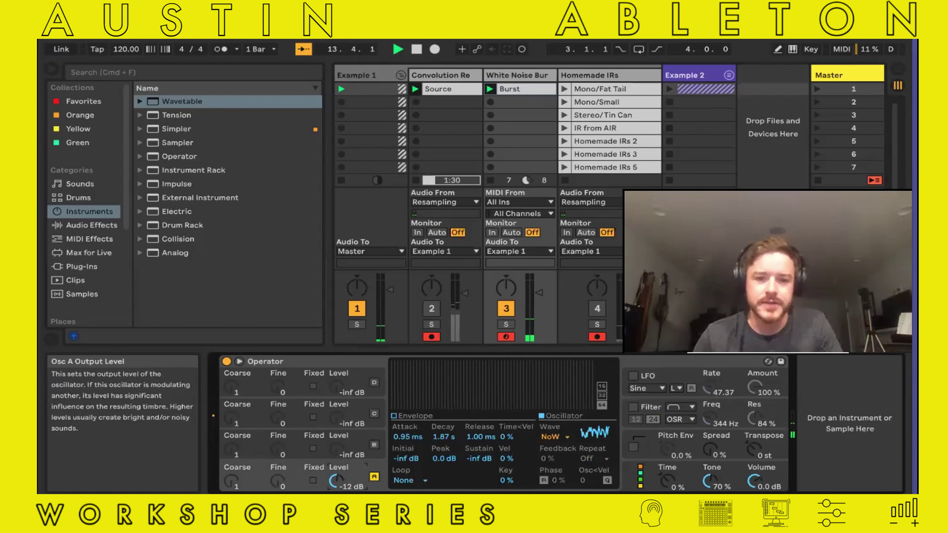
pyautogui.click(411, 417)
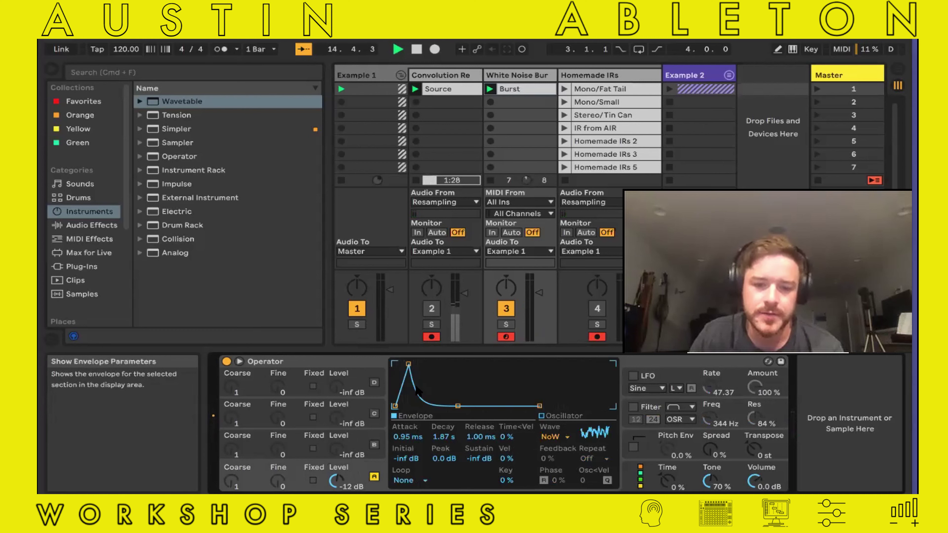
pyautogui.moveTo(413, 366); pyautogui.dragTo(395, 364)
pyautogui.moveTo(445, 405)
pyautogui.mouseDown()
pyautogui.moveTo(415, 406)
pyautogui.moveTo(438, 393)
pyautogui.mouseUp()
pyautogui.moveTo(395, 365); pyautogui.dragTo(419, 378)
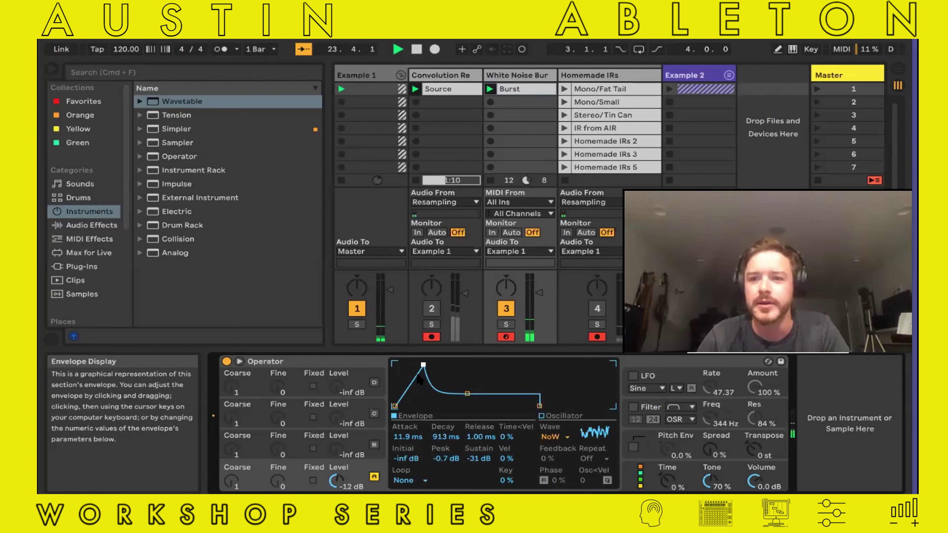
pyautogui.moveTo(422, 365); pyautogui.dragTo(395, 363)
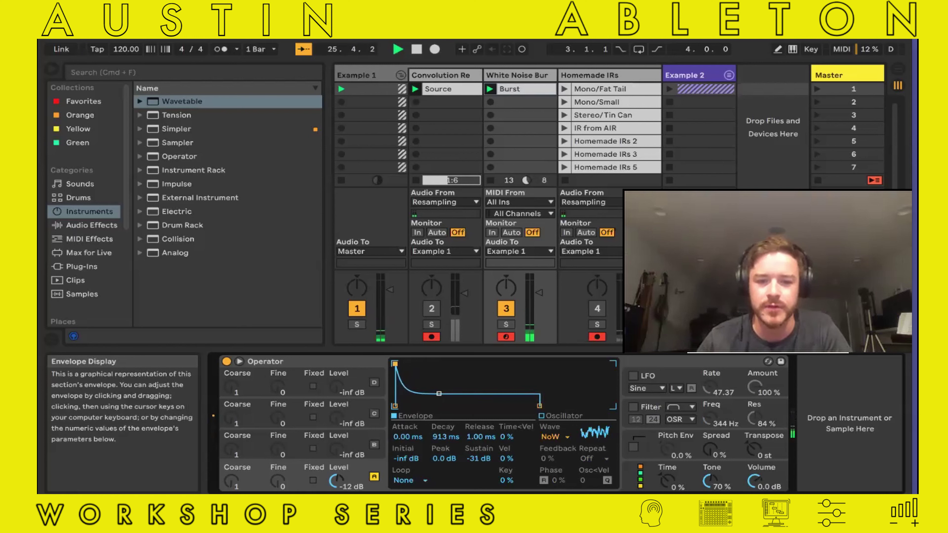
# Switch on Operator's filter and look through its filter types.
pyautogui.click(633, 406)
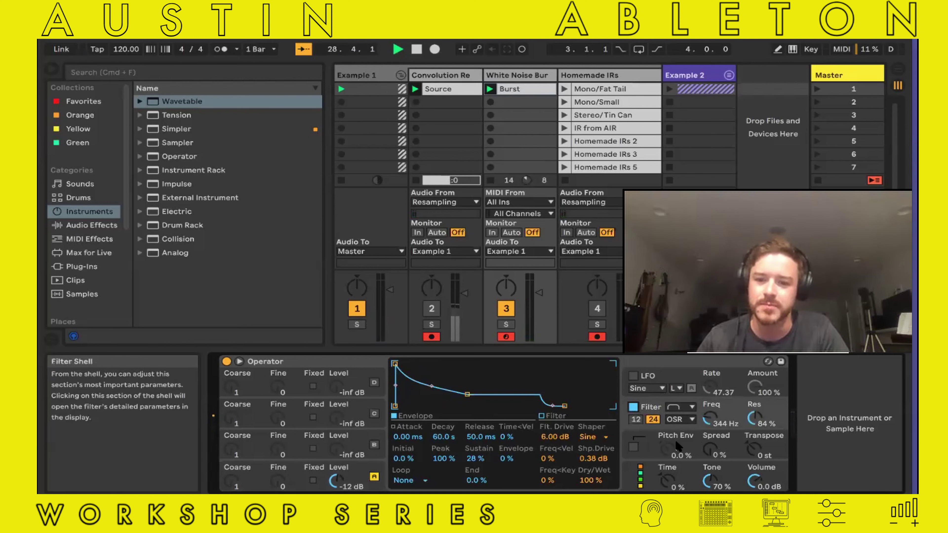
pyautogui.click(680, 407)
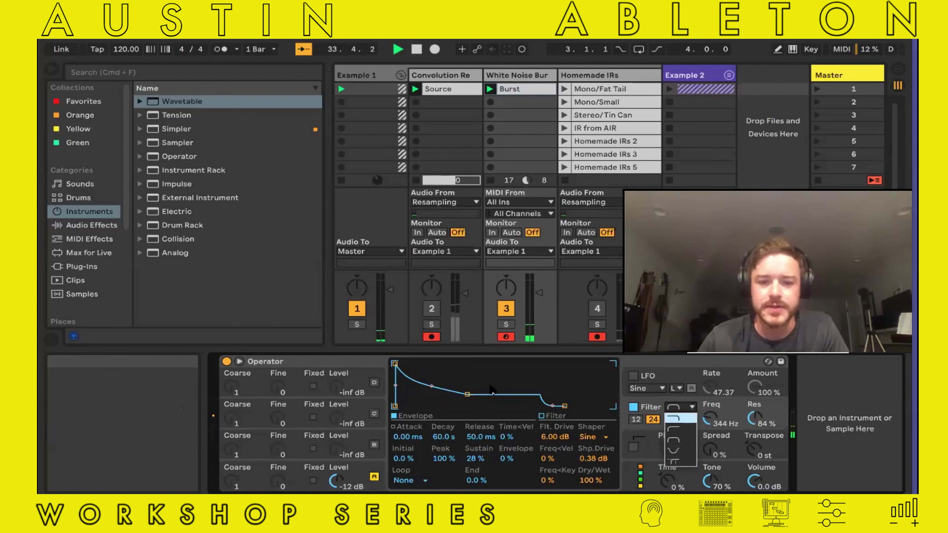
pyautogui.click(492, 390)
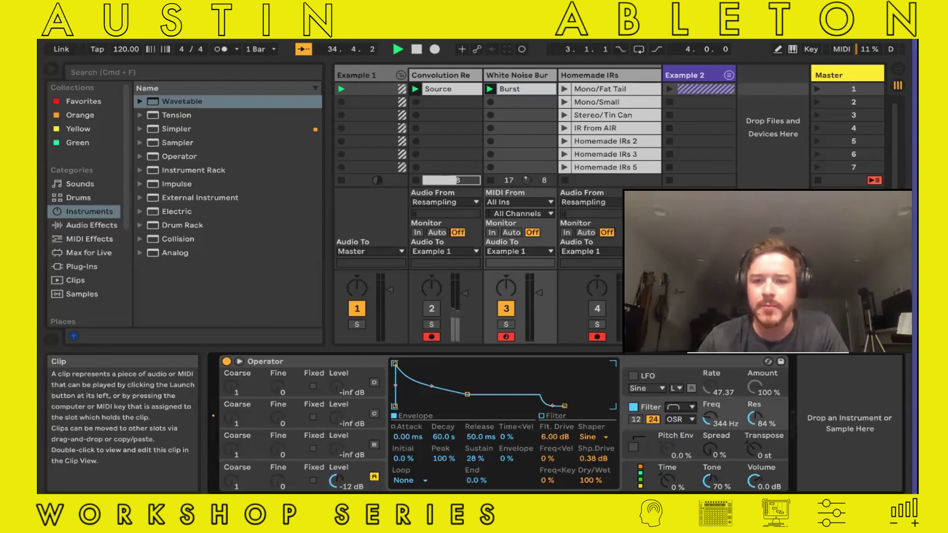
# Delete the clips Homemade IRs 2, 3 and 5 and select the empty seventh slot of the Homemade IRs track.
pyautogui.click(614, 156)
pyautogui.click(614, 165)
pyautogui.keyDown('shift'); pyautogui.click(618, 139); pyautogui.keyUp('shift')
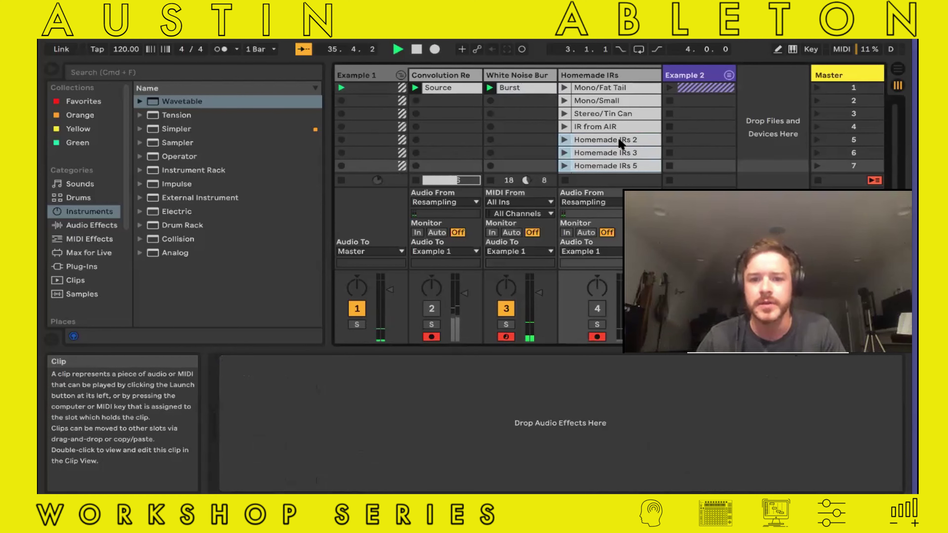
pyautogui.press('BackSpace')
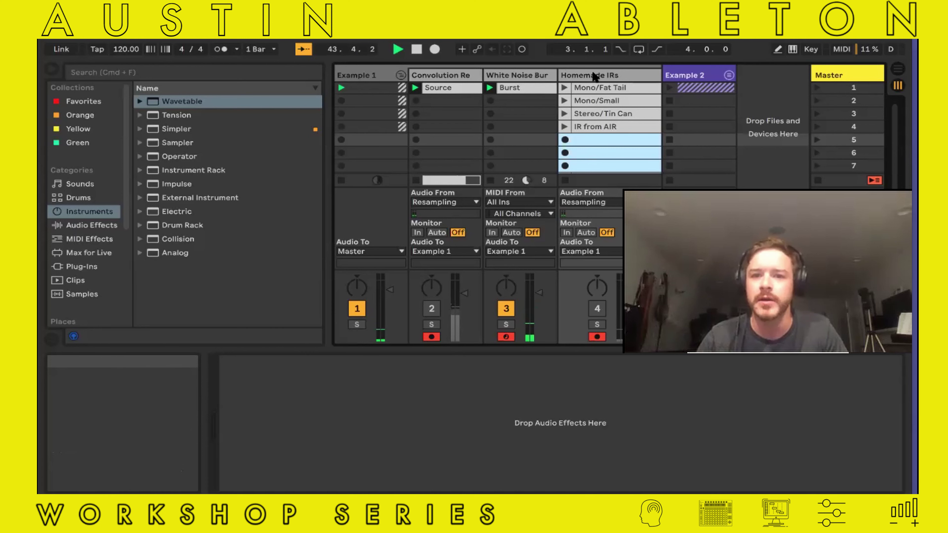
pyautogui.click(604, 167)
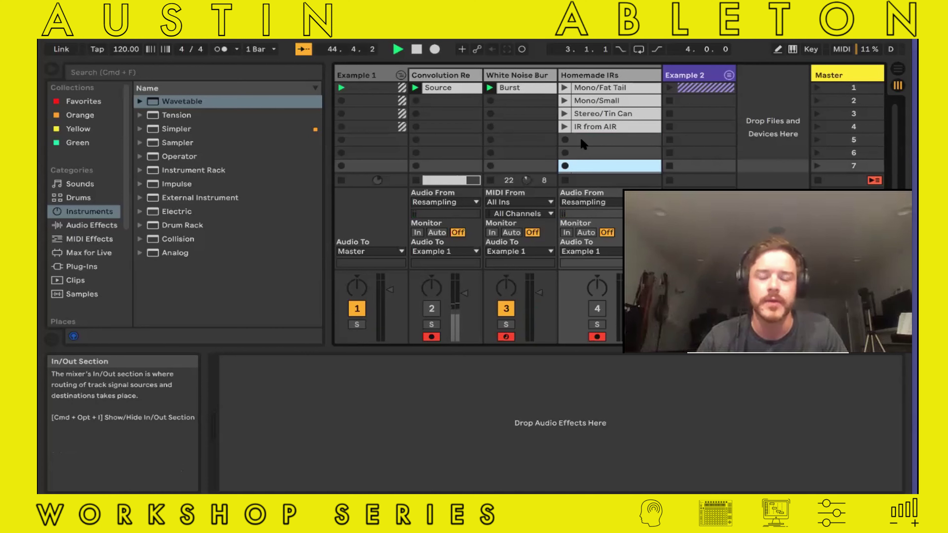
# Switch off Operator's filter and set its envelope to 60.0 s decay, 0.0 % sustain and 395 ms release.
pyautogui.click(526, 75)
pyautogui.click(634, 407)
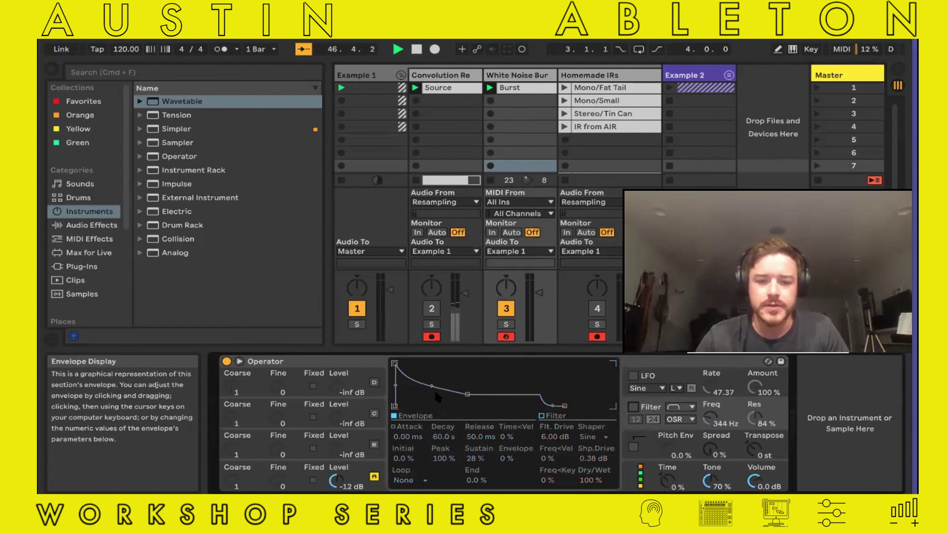
pyautogui.moveTo(467, 394); pyautogui.dragTo(467, 407)
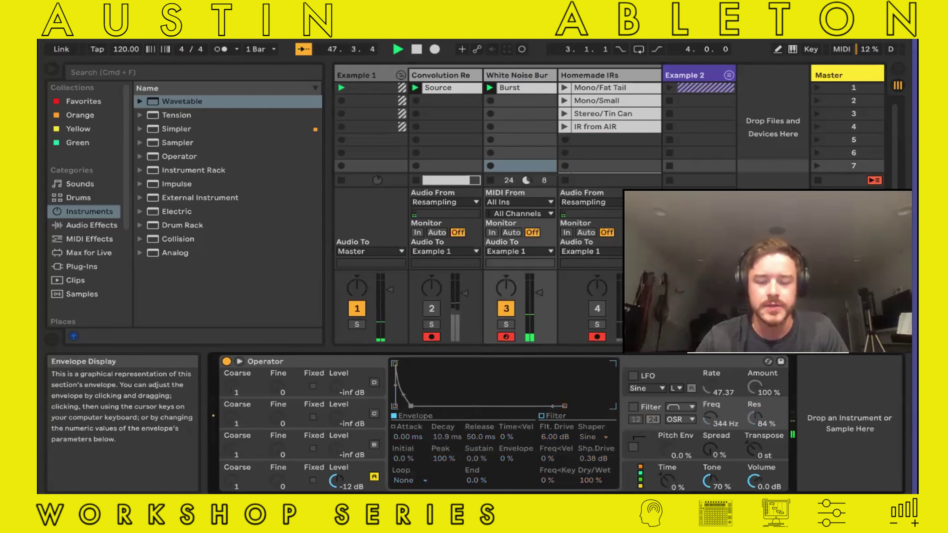
pyautogui.moveTo(564, 406); pyautogui.dragTo(579, 405)
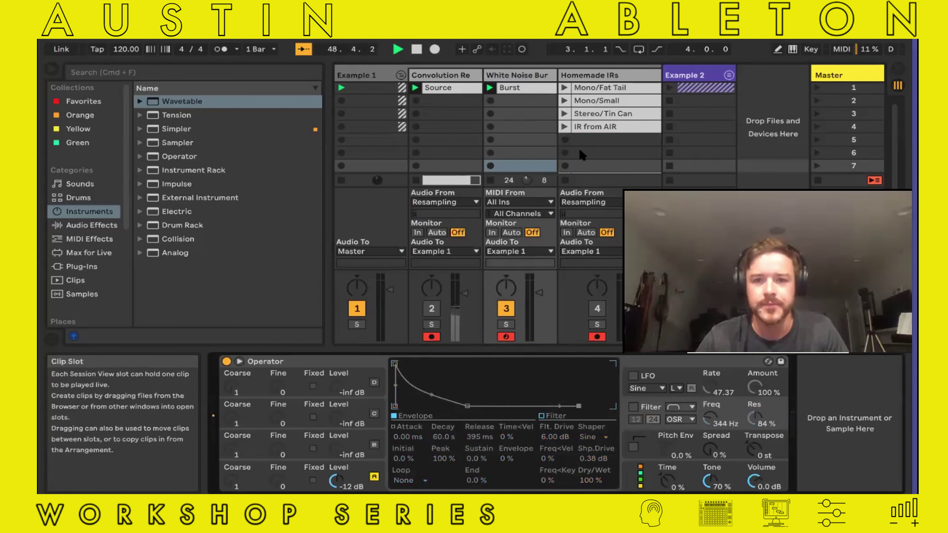
# Resample the noise burst into a new clip in the seventh slot of the Homemade IRs track.
pyautogui.click(566, 168)
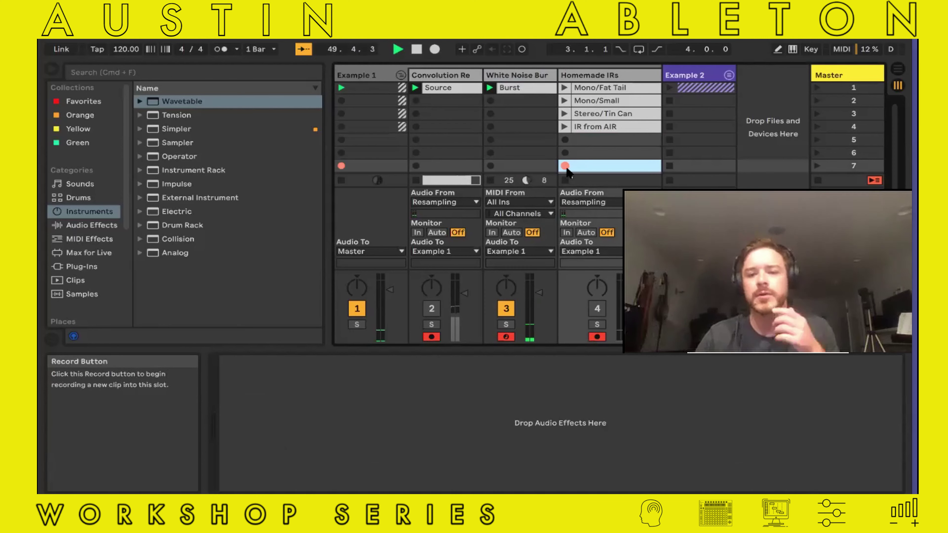
pyautogui.click(566, 167)
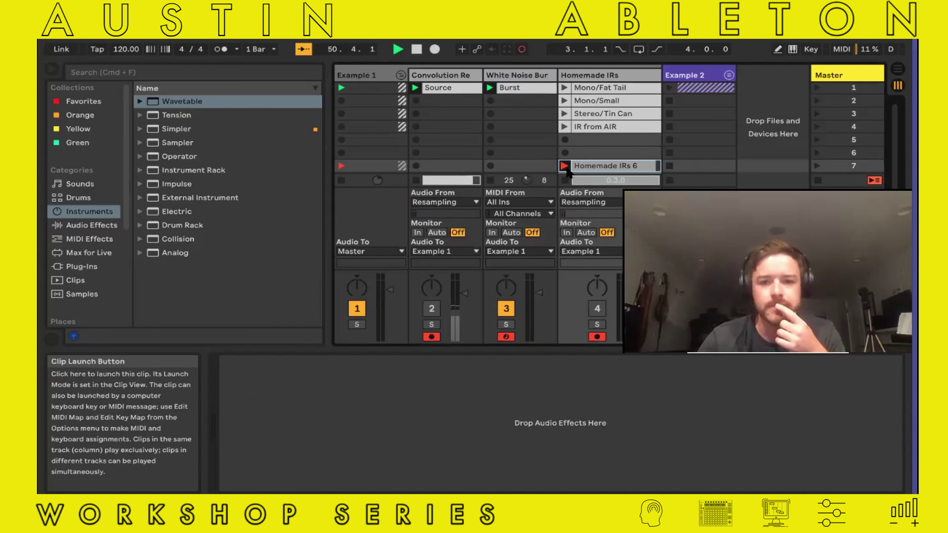
pyautogui.click(565, 167)
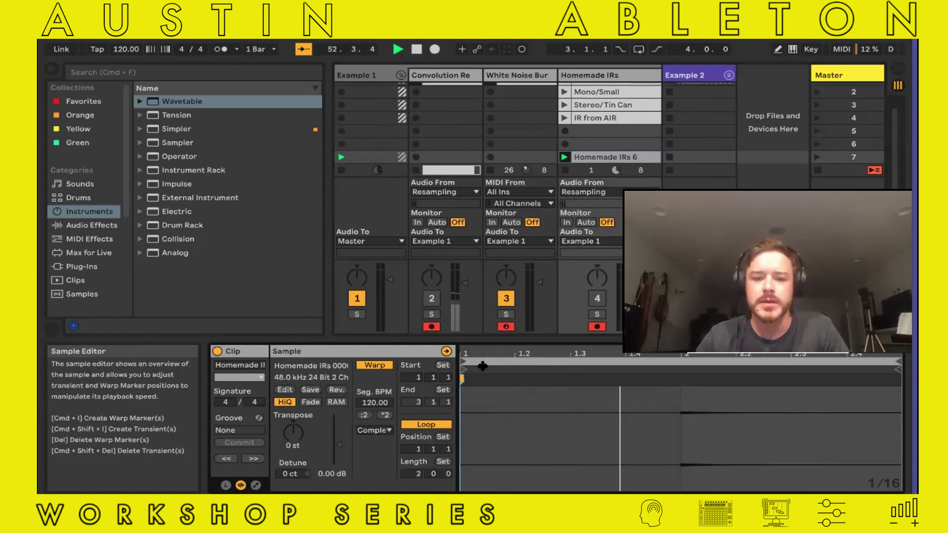
# Set the new clip's loop start to 2.1.1 and crop the sample to that one-bar range.
pyautogui.moveTo(463, 379); pyautogui.dragTo(686, 381)
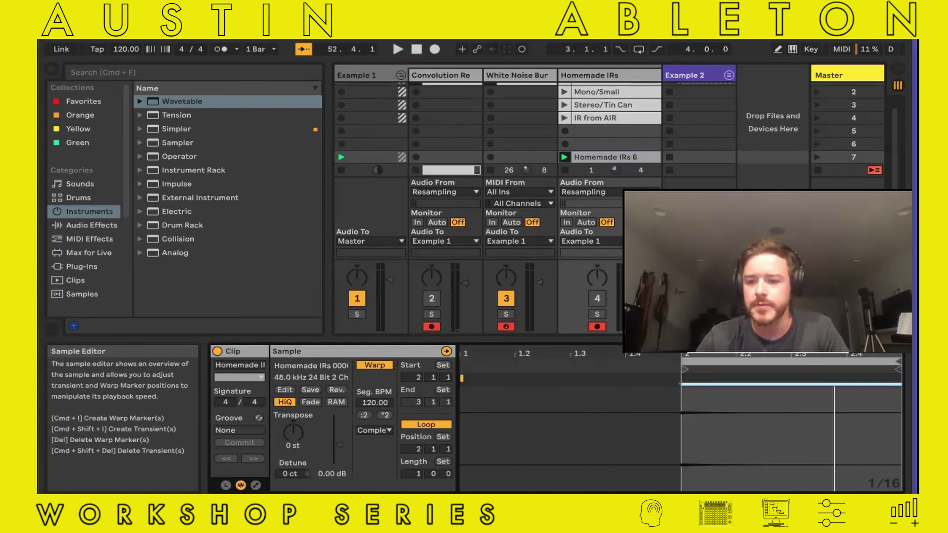
pyautogui.rightClick(625, 381)
pyautogui.click(742, 261)
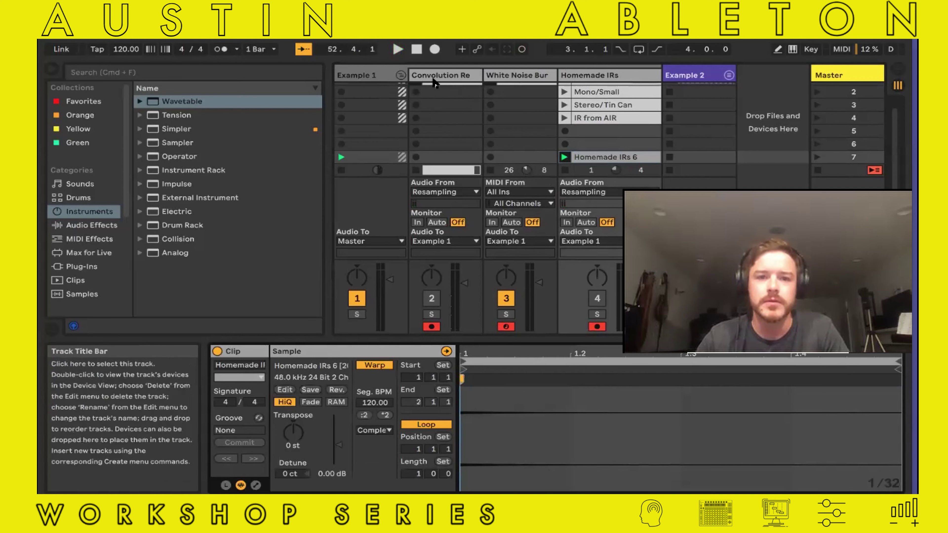
# Move the Homemade IRs 6 clip to the first slot of its track, replacing Mono/Fat Tail.
pyautogui.doubleClick(432, 78)
pyautogui.click(596, 76)
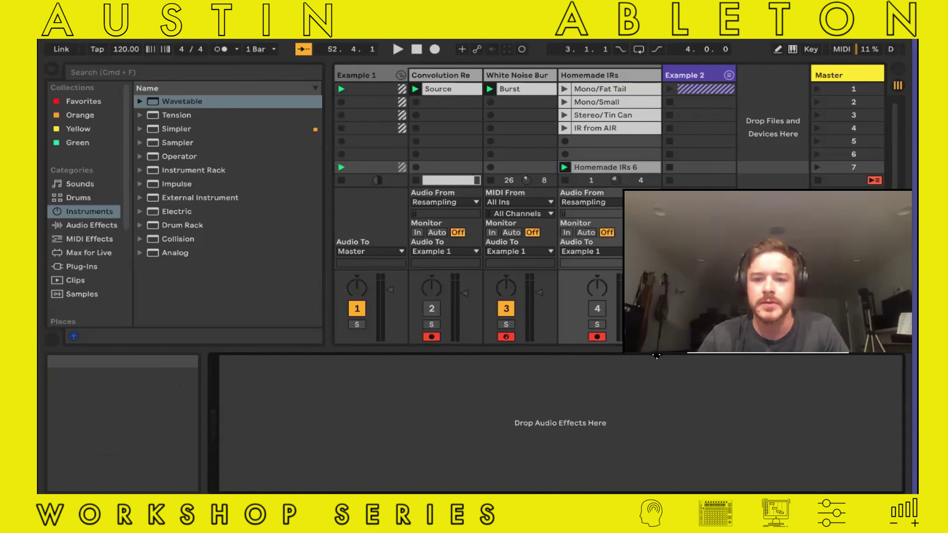
pyautogui.moveTo(605, 167); pyautogui.dragTo(599, 87)
# Switch on Convolution Reverb on the Convolution Reverb track and load the Homemade IRs 6 clip as its impulse response.
pyautogui.click(436, 78)
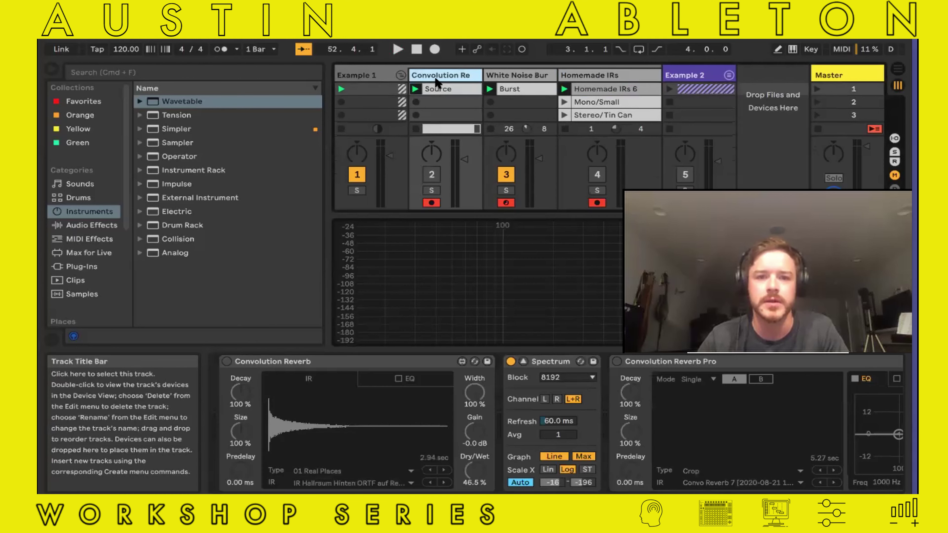
pyautogui.click(226, 361)
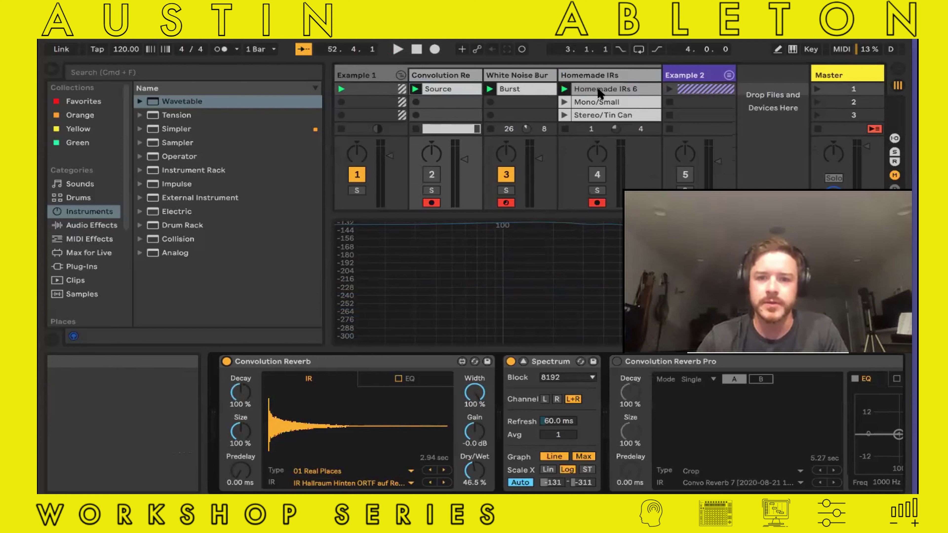
pyautogui.moveTo(361, 426); pyautogui.dragTo(361, 426)
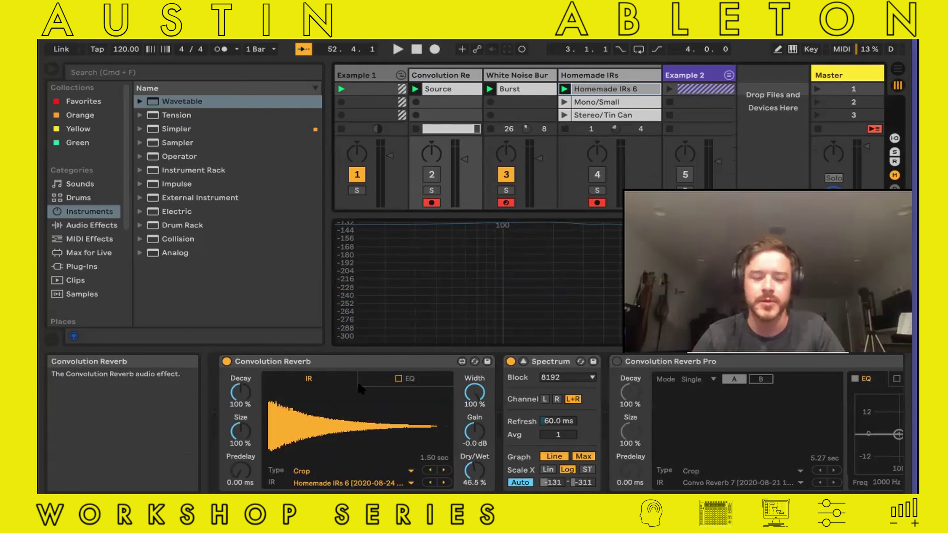
# Set Convolution Reverb's Dry/Wet to 0 % and play the Source clip with track 2 activated.
pyautogui.moveTo(469, 475); pyautogui.dragTo(469, 522)
pyautogui.click(415, 89)
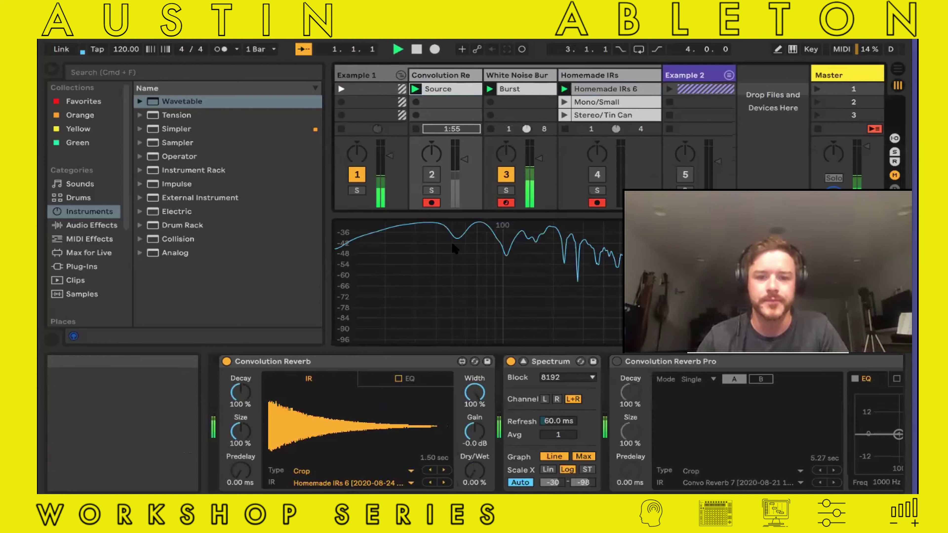
pyautogui.click(432, 174)
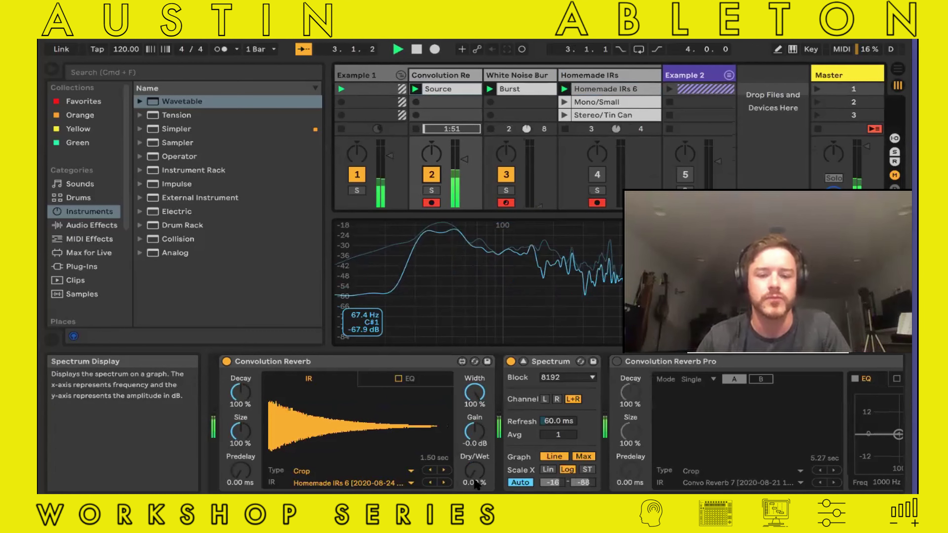
# Audition the reverb by raising Dry/Wet to 96.9 % and bringing it back to 0 %.
pyautogui.moveTo(474, 471); pyautogui.dragTo(474, 435)
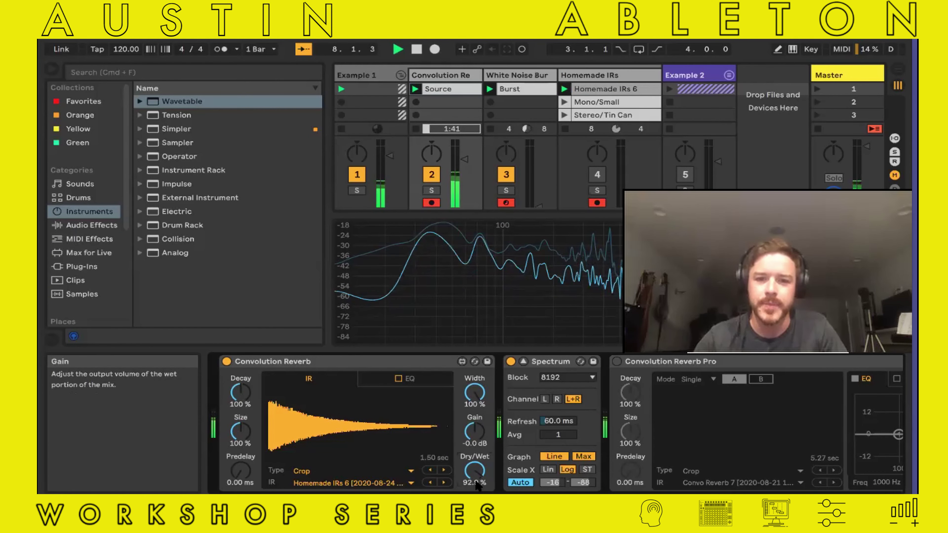
pyautogui.moveTo(477, 485); pyautogui.dragTo(477, 474)
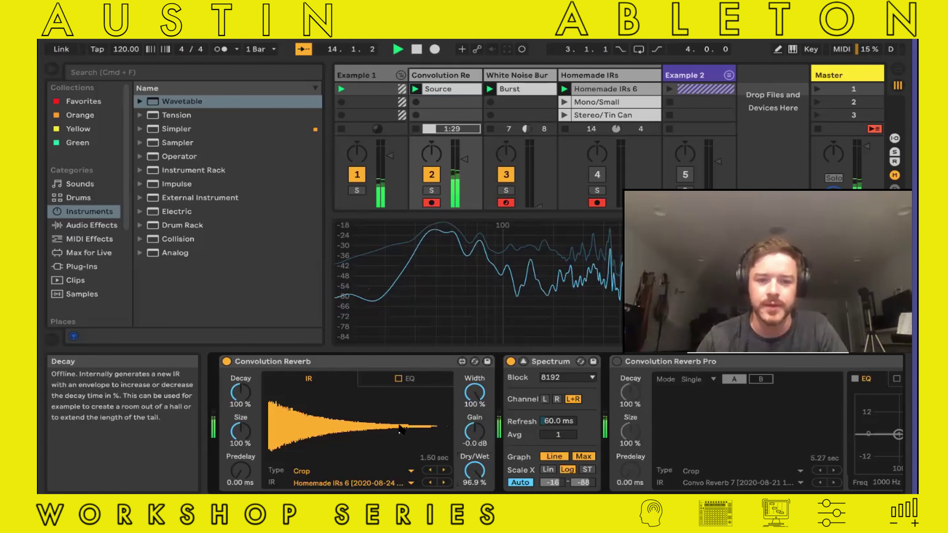
pyautogui.moveTo(475, 469); pyautogui.dragTo(475, 506)
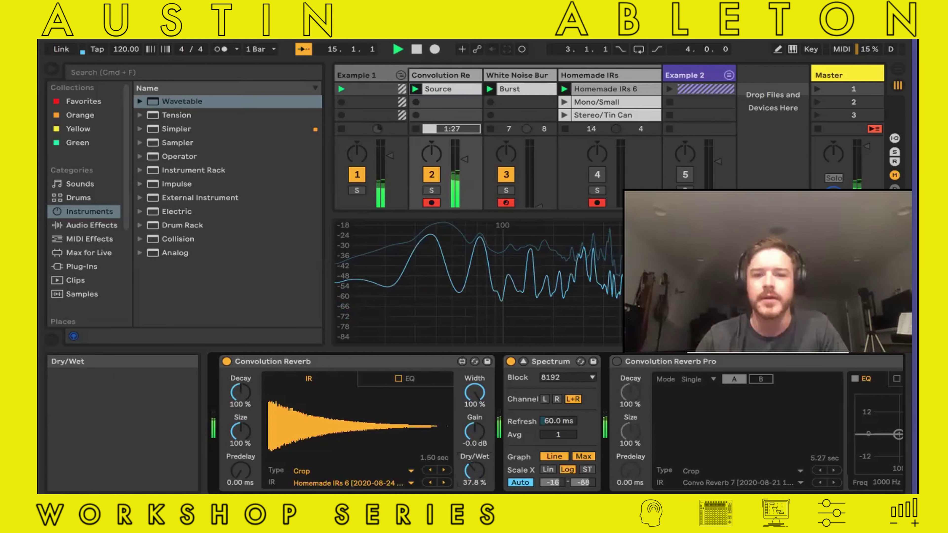
# On the White Noise Burst track, set Operator's filter envelope decay to 1.00 ms and oscillator A's envelope decay to 17.6 ms.
pyautogui.click(536, 75)
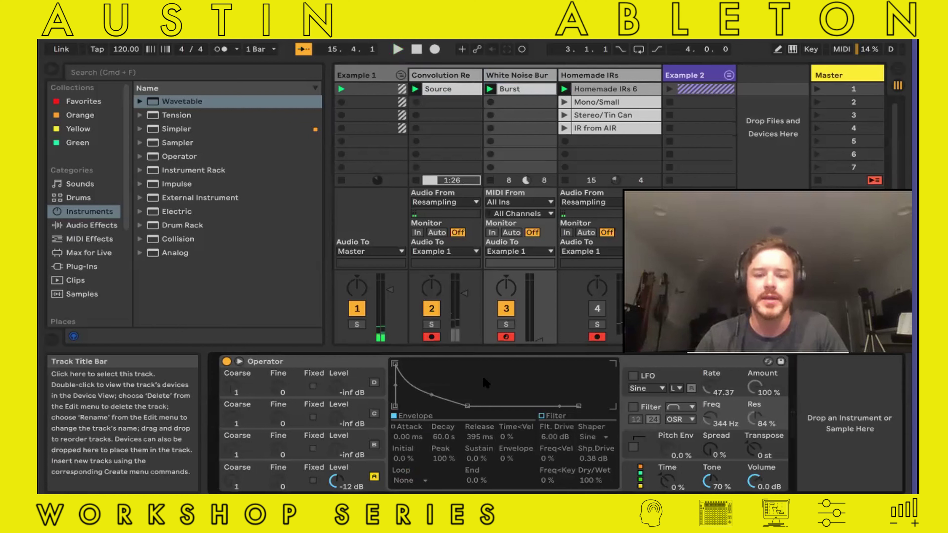
pyautogui.moveTo(467, 406); pyautogui.dragTo(395, 406)
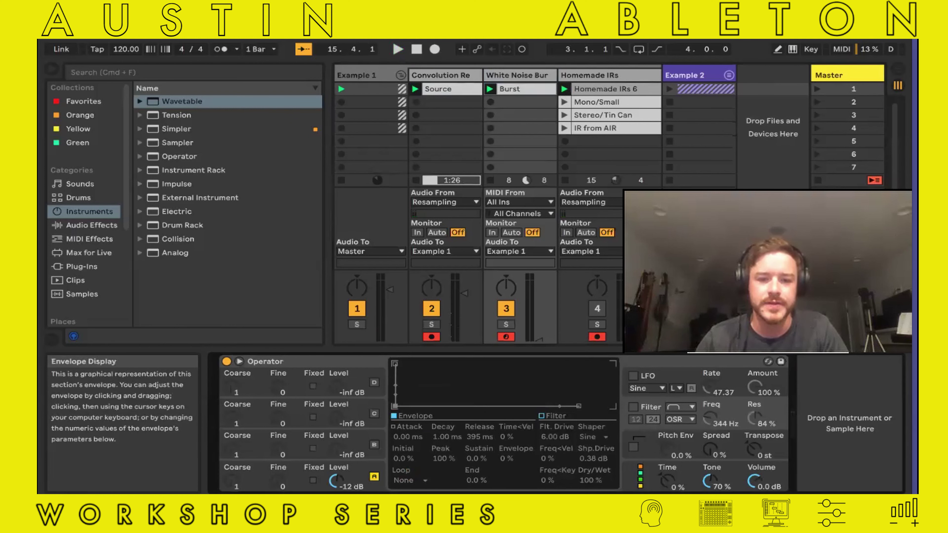
pyautogui.click(377, 484)
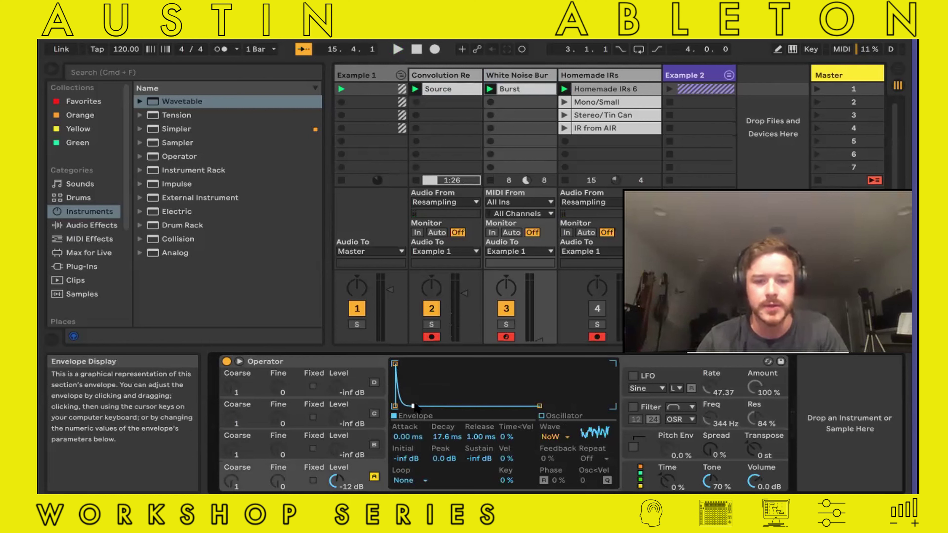
# Mute track 2, audition the noise burst and set oscillator A's envelope decay to 15.7 ms.
pyautogui.press('space')
pyautogui.press('space')
pyautogui.moveTo(539, 339); pyautogui.dragTo(539, 324)
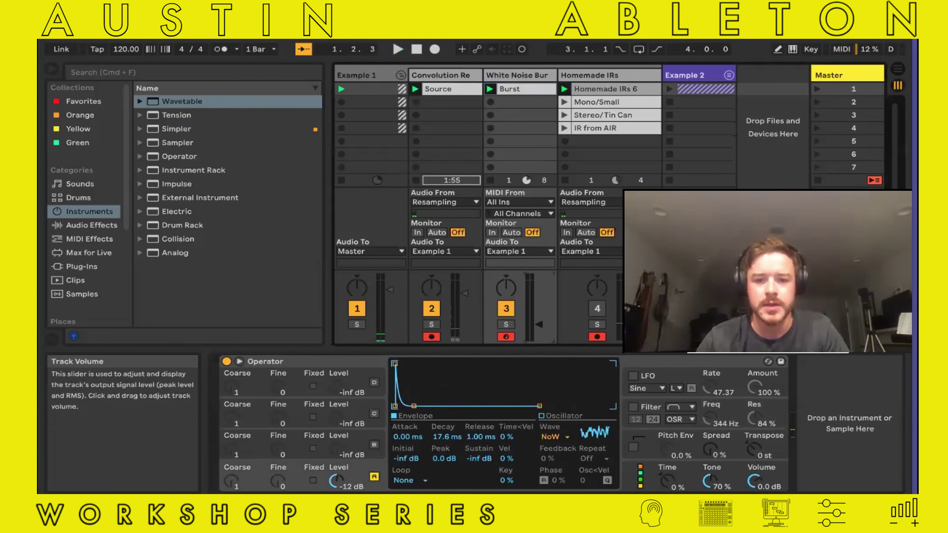
pyautogui.click(432, 309)
pyautogui.press('space')
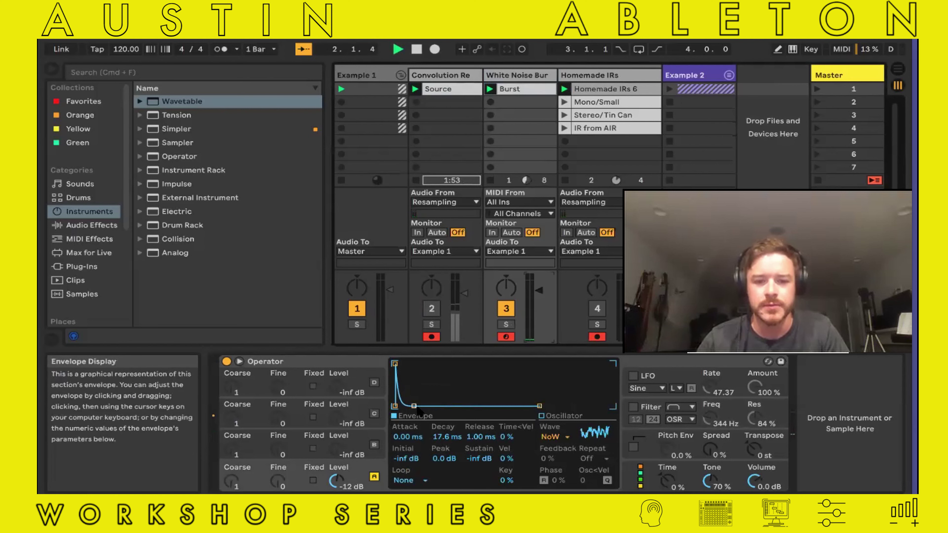
pyautogui.moveTo(411, 406); pyautogui.dragTo(412, 405)
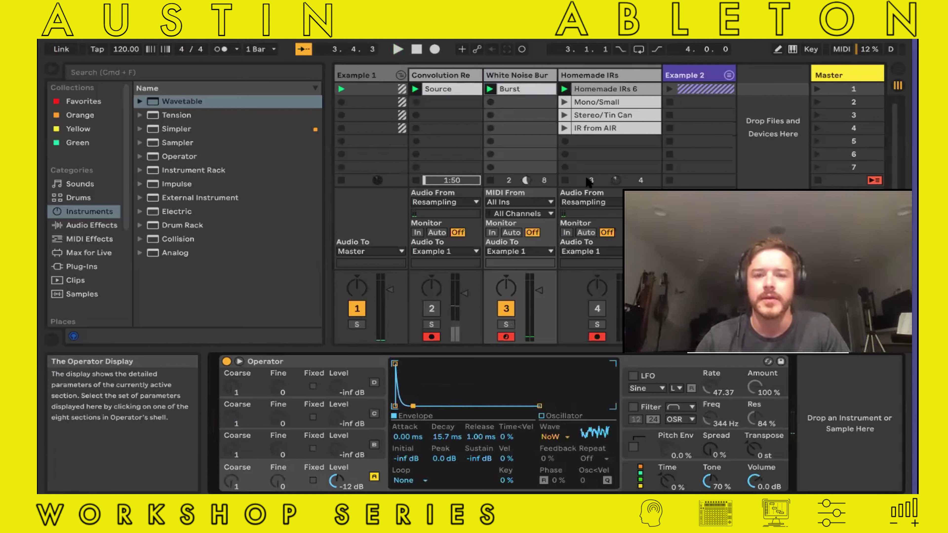
# Record the short burst into the fifth slot of the Homemade IRs track and crop the sample to 3.1.1–4.1.1.
pyautogui.click(564, 141)
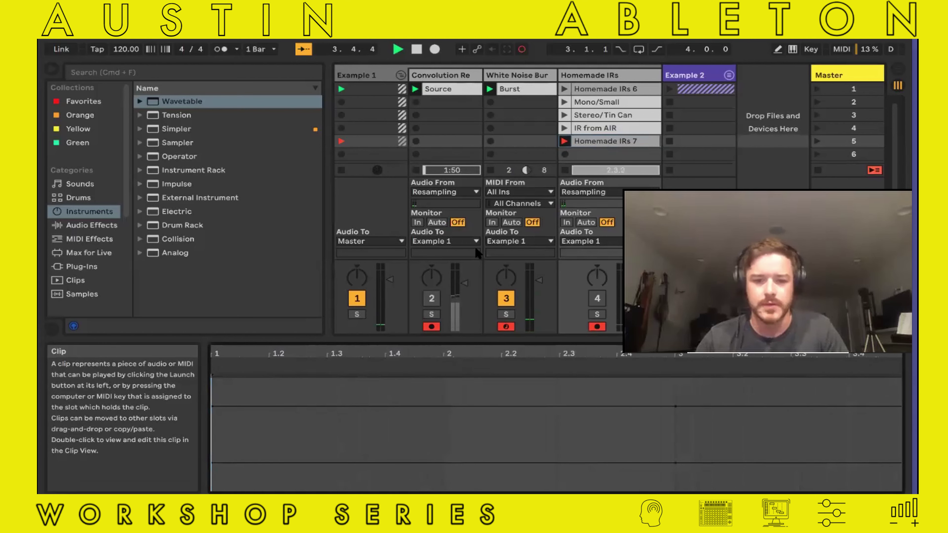
pyautogui.press('space')
pyautogui.moveTo(464, 361); pyautogui.dragTo(760, 381)
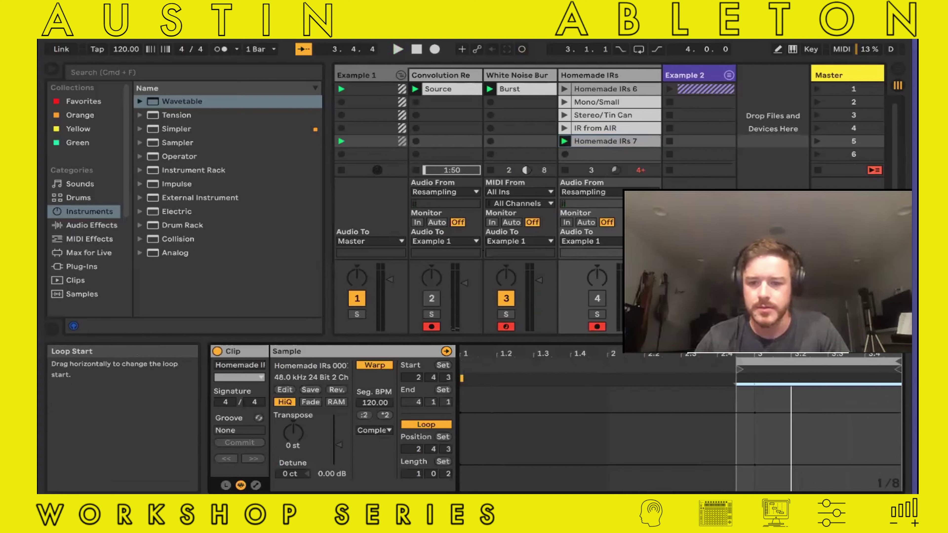
pyautogui.rightClick(791, 388)
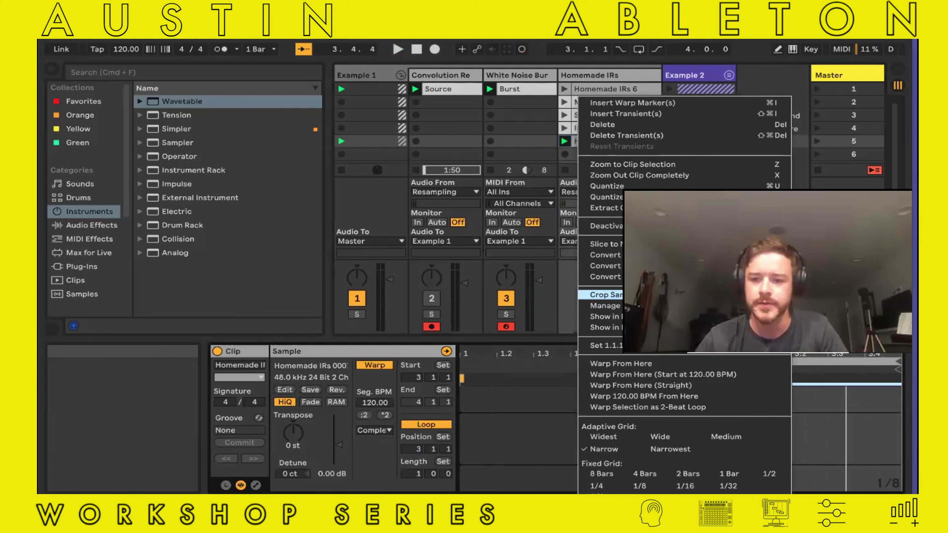
pyautogui.click(605, 294)
# Try shifting the cropped clip's first warp marker, and delete the clip from the fifth slot.
pyautogui.moveTo(481, 354)
pyautogui.mouseDown()
pyautogui.moveTo(480, 373)
pyautogui.moveTo(481, 354)
pyautogui.moveTo(501, 380)
pyautogui.mouseUp()
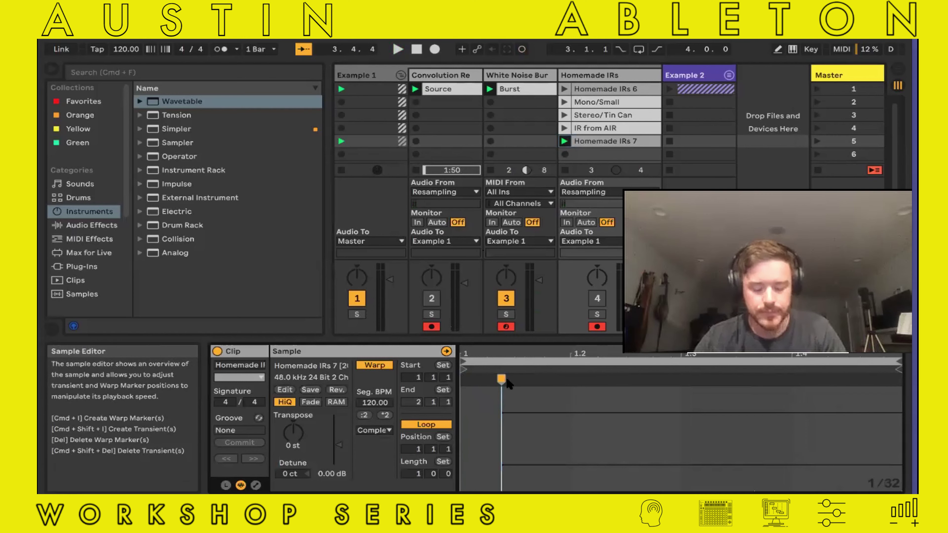
pyautogui.click(606, 144)
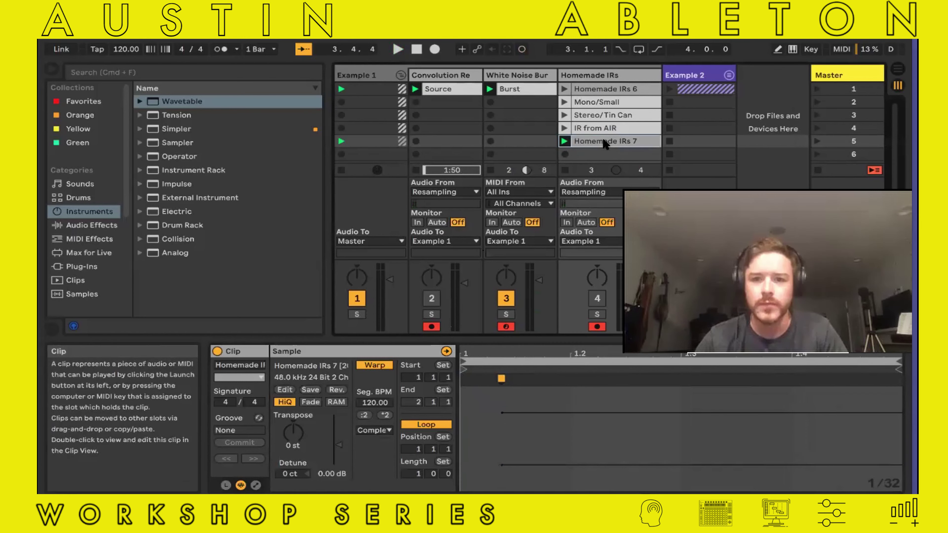
pyautogui.press('Delete')
# Record the burst again into the fifth Homemade IRs slot and set the clip's loop from 2.4.4 to 3.2.1.
pyautogui.click(565, 143)
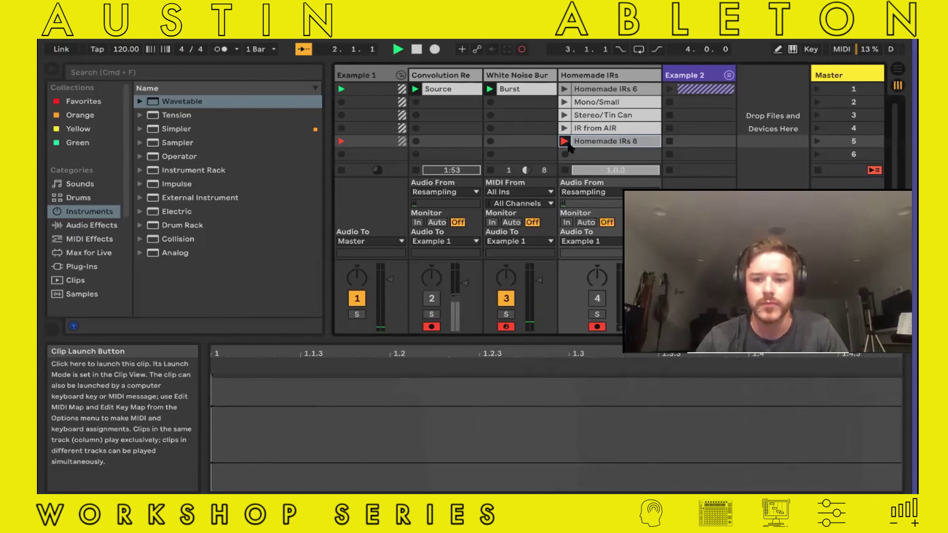
pyautogui.click(564, 142)
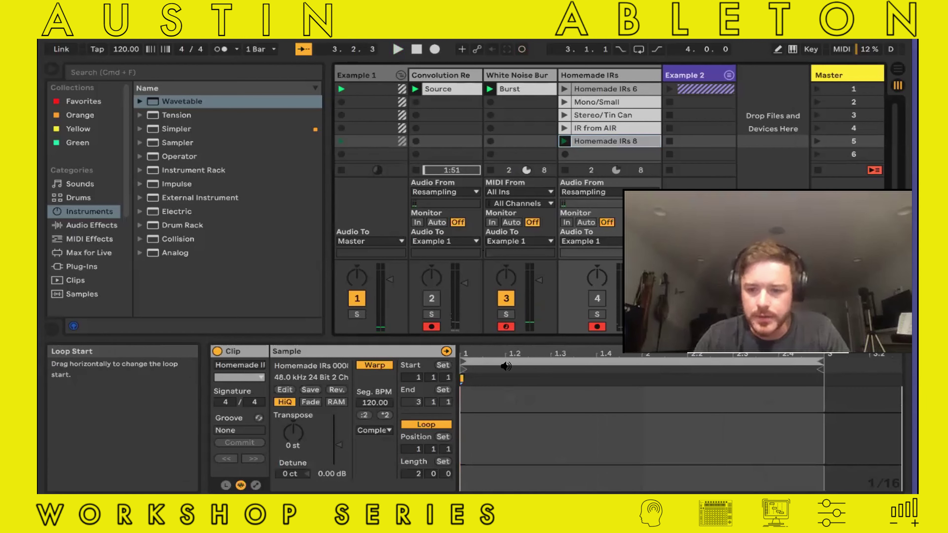
pyautogui.moveTo(821, 369); pyautogui.dragTo(868, 369)
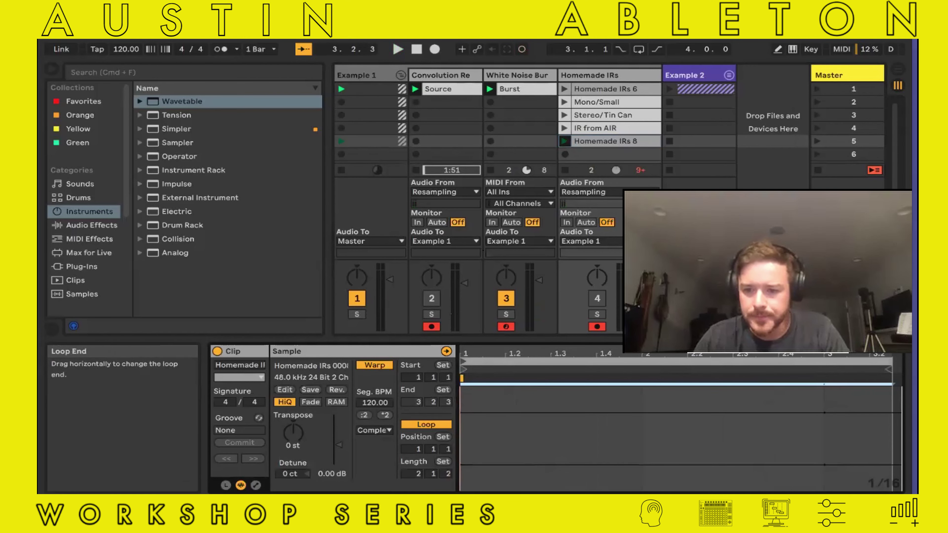
pyautogui.moveTo(463, 369); pyautogui.dragTo(821, 376)
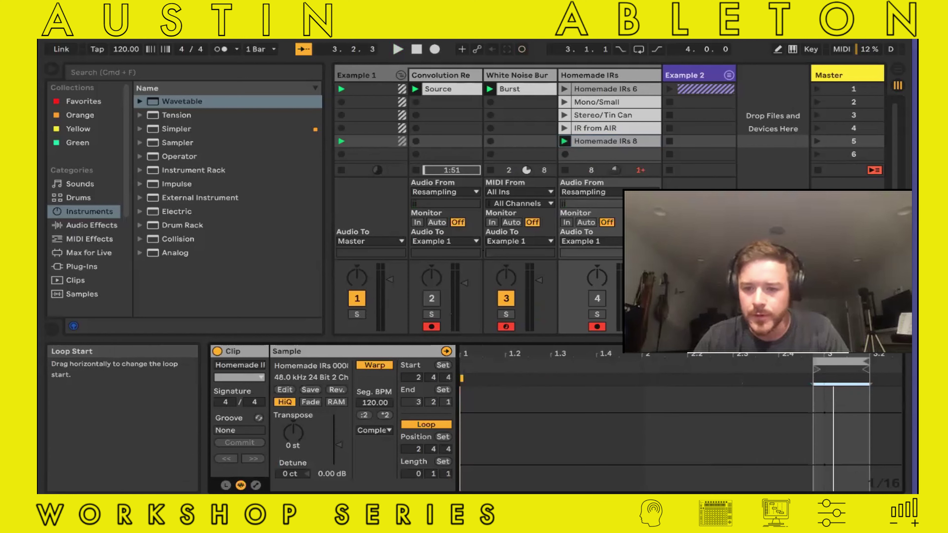
# Add a warp marker at the burst's onset and align it with the start of bar 3.
pyautogui.moveTo(851, 403); pyautogui.dragTo(851, 448)
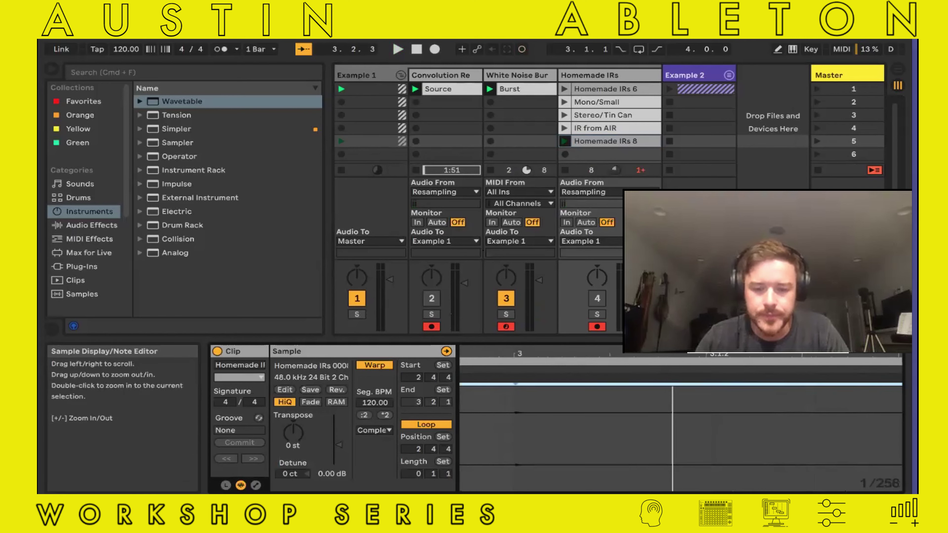
pyautogui.doubleClick(514, 380)
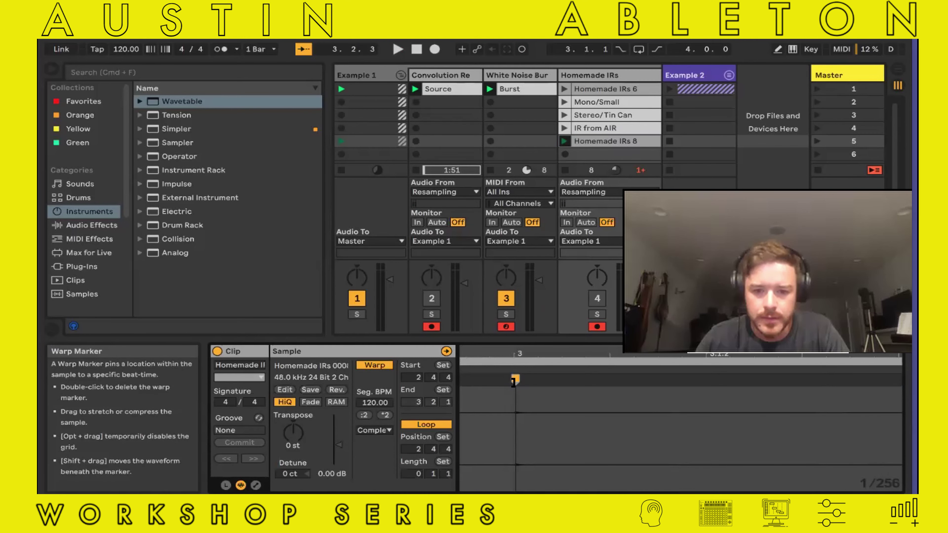
pyautogui.moveTo(518, 382); pyautogui.dragTo(523, 381)
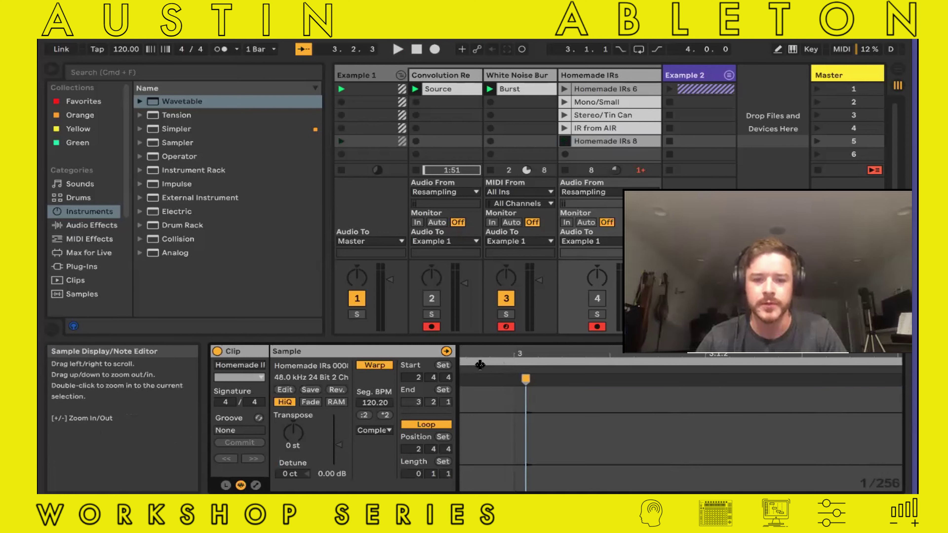
# Set the clip's loop start to 3.1.1 and crop the sample to the one-beat loop.
pyautogui.moveTo(460, 365); pyautogui.dragTo(518, 365)
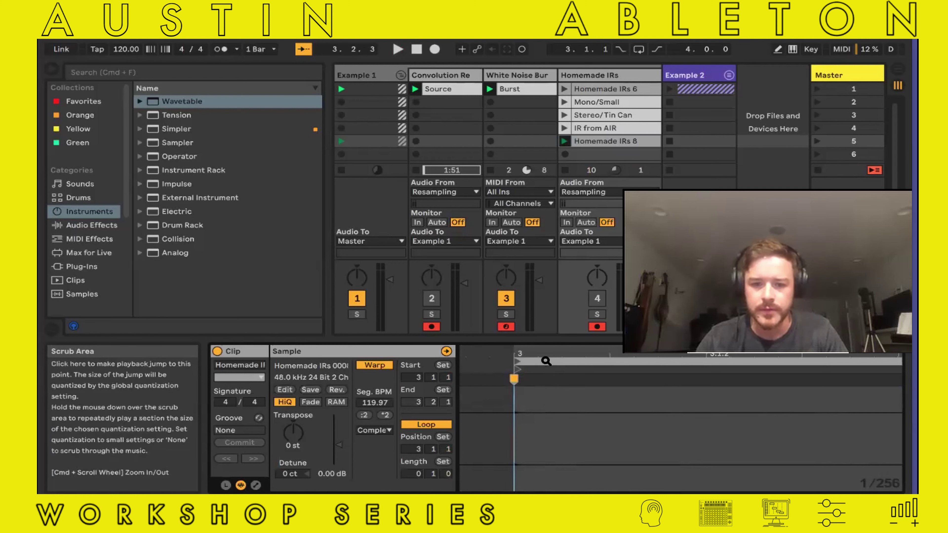
pyautogui.moveTo(653, 388)
pyautogui.mouseDown()
pyautogui.moveTo(653, 329)
pyautogui.moveTo(654, 388)
pyautogui.moveTo(550, 364)
pyautogui.mouseUp()
pyautogui.rightClick(645, 382)
pyautogui.click(731, 374)
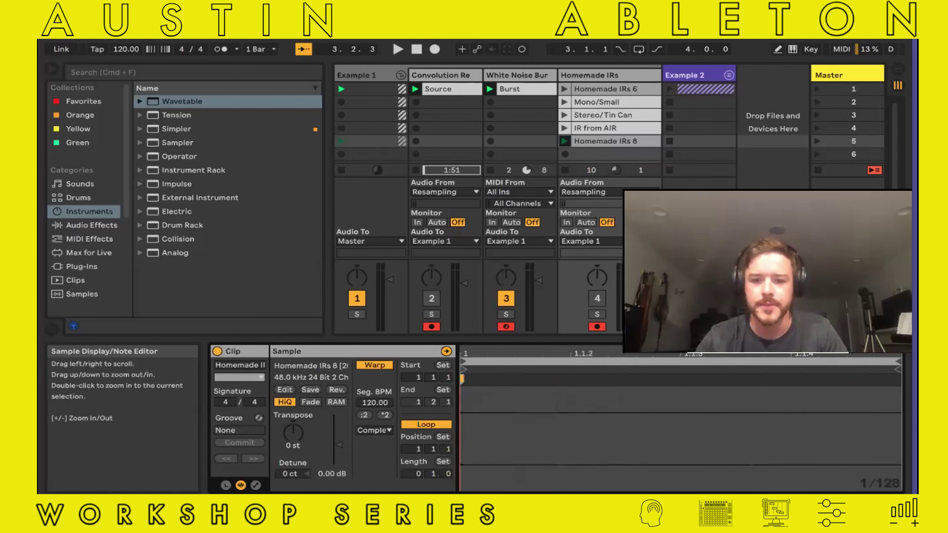
# Move the newly cropped Homemade IRs 8 clip into the first slot of the Homemade IRs track, replacing the clip there.
pyautogui.click(453, 76)
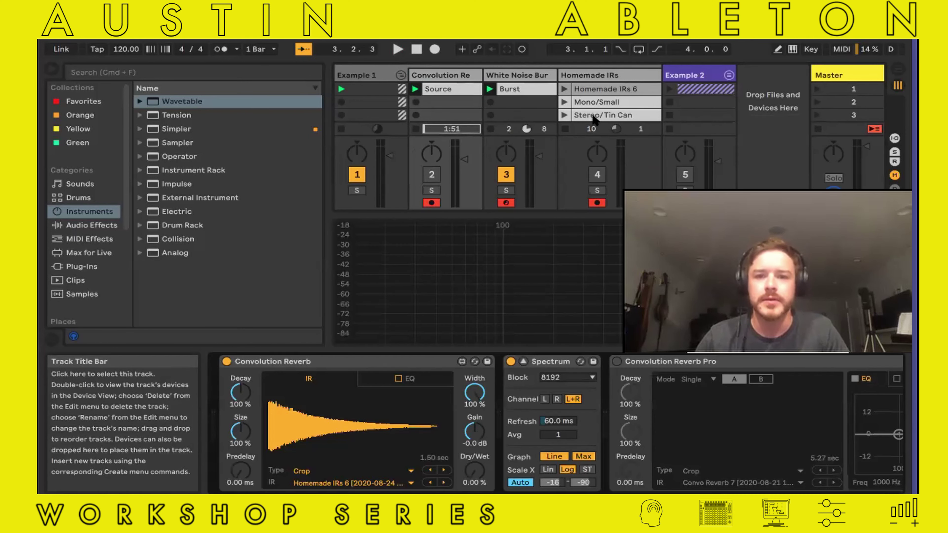
pyautogui.click(602, 79)
pyautogui.moveTo(609, 89); pyautogui.dragTo(597, 91)
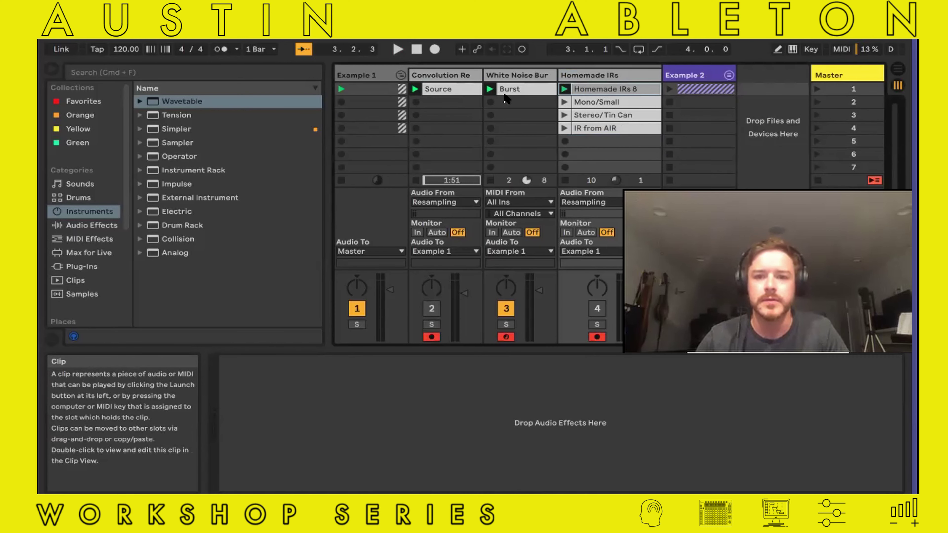
pyautogui.click(617, 95)
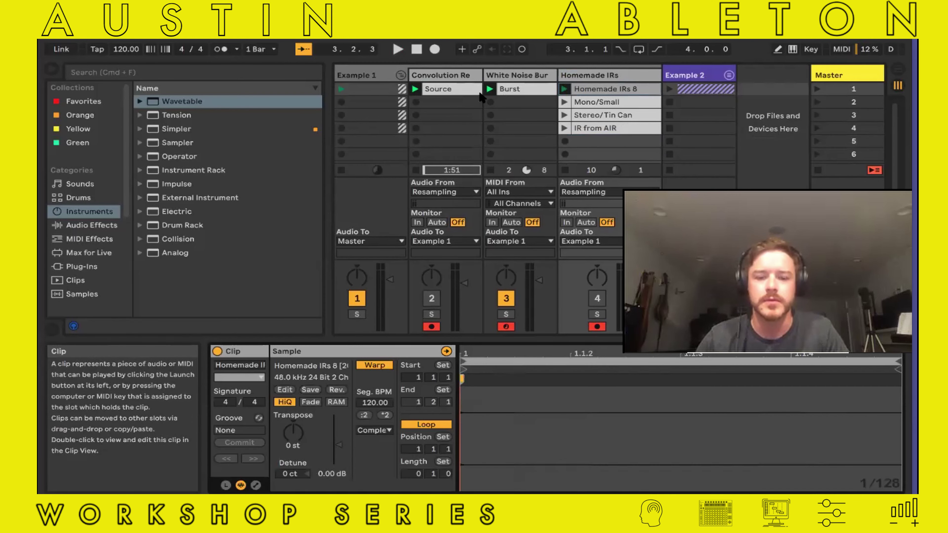
# Load the Homemade IRs 8 clip into Convolution Reverb and audition the reactivated source track through it at 100% Dry/Wet.
pyautogui.click(466, 88)
pyautogui.doubleClick(451, 79)
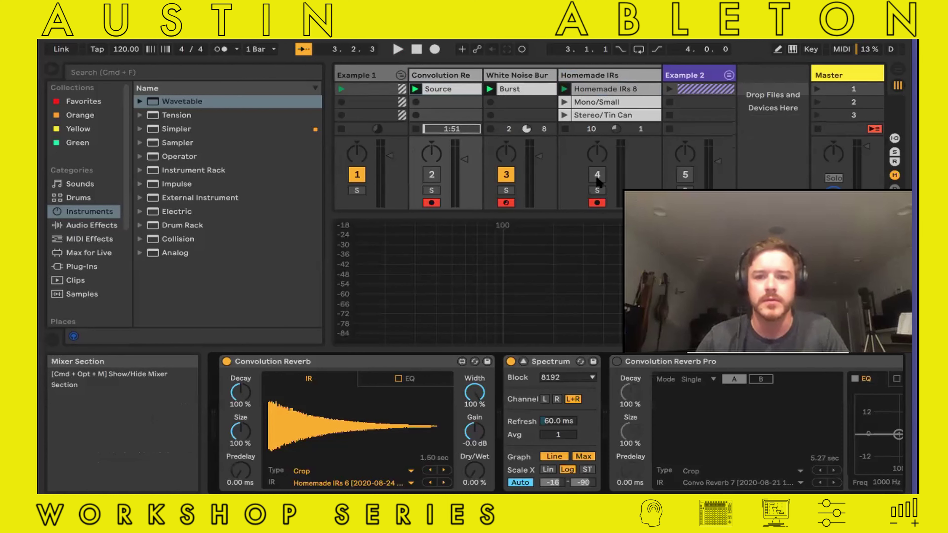
pyautogui.click(597, 178)
pyautogui.click(431, 174)
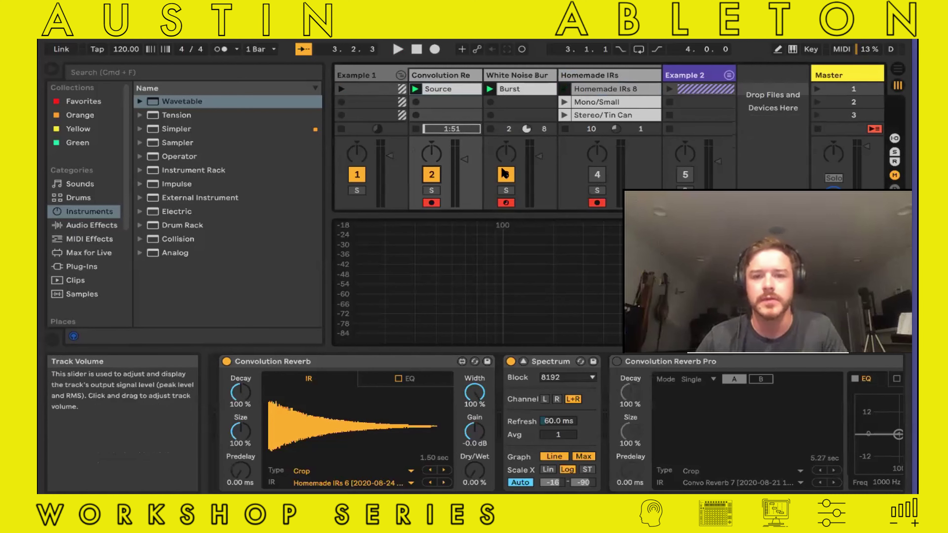
pyautogui.press('space')
pyautogui.moveTo(385, 410); pyautogui.dragTo(384, 410)
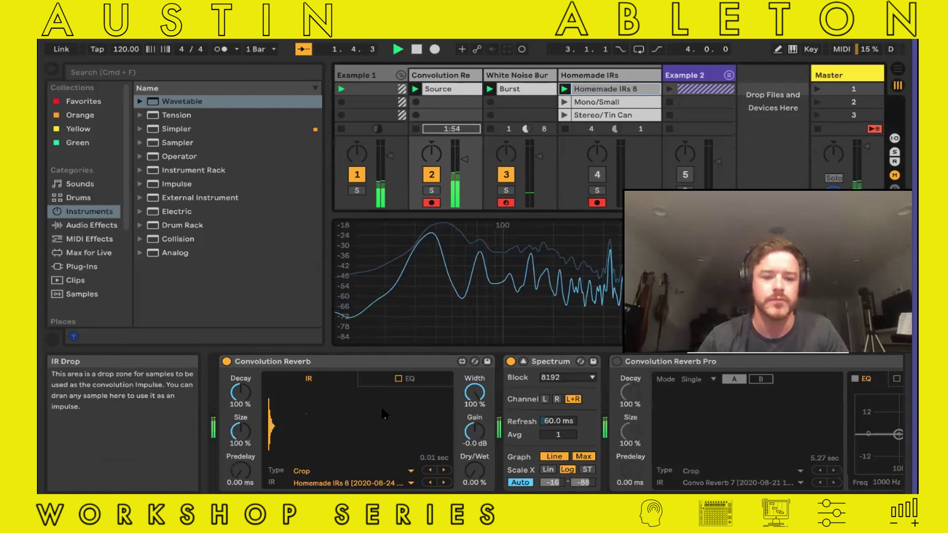
pyautogui.moveTo(475, 469); pyautogui.dragTo(475, 328)
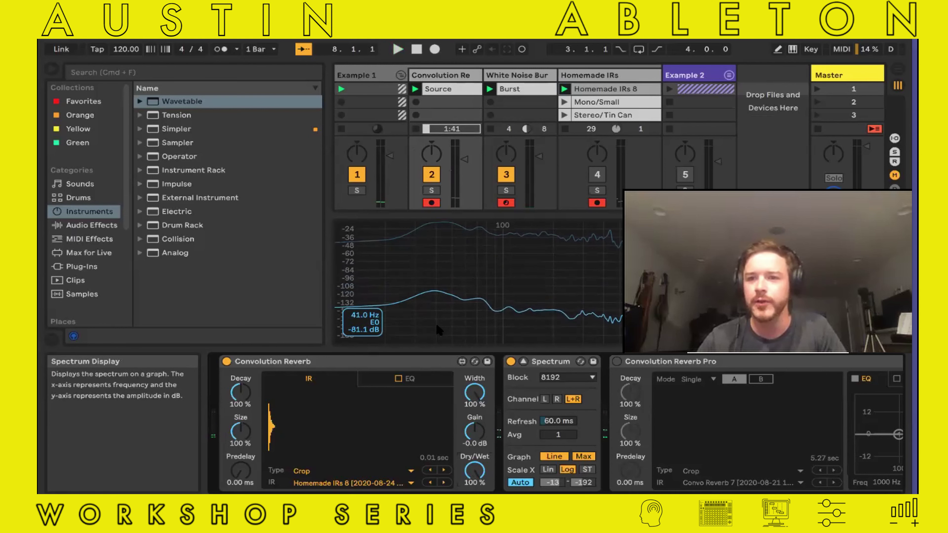
# In the White Noise Burst track's Operator, lengthen oscillator A's envelope to a 60 s decay and -21 dB sustain.
pyautogui.click(540, 91)
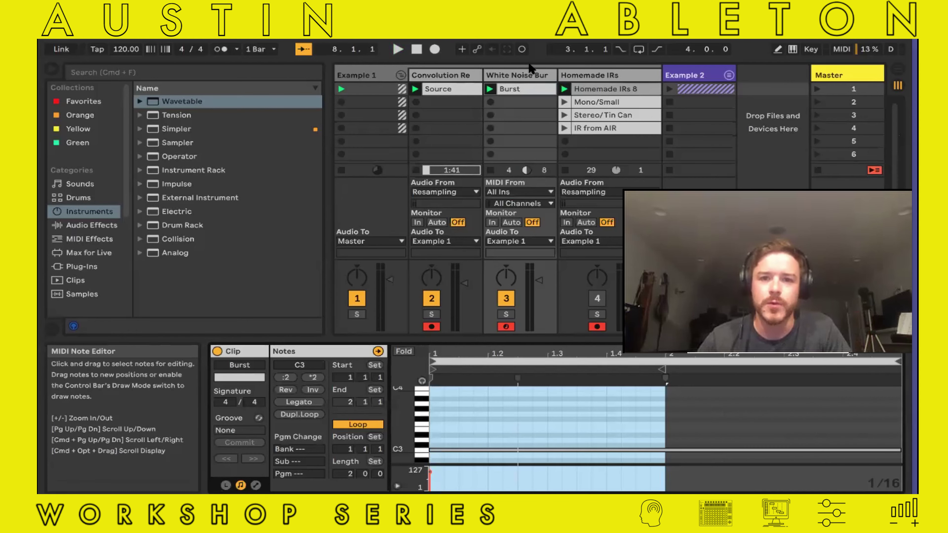
pyautogui.click(533, 75)
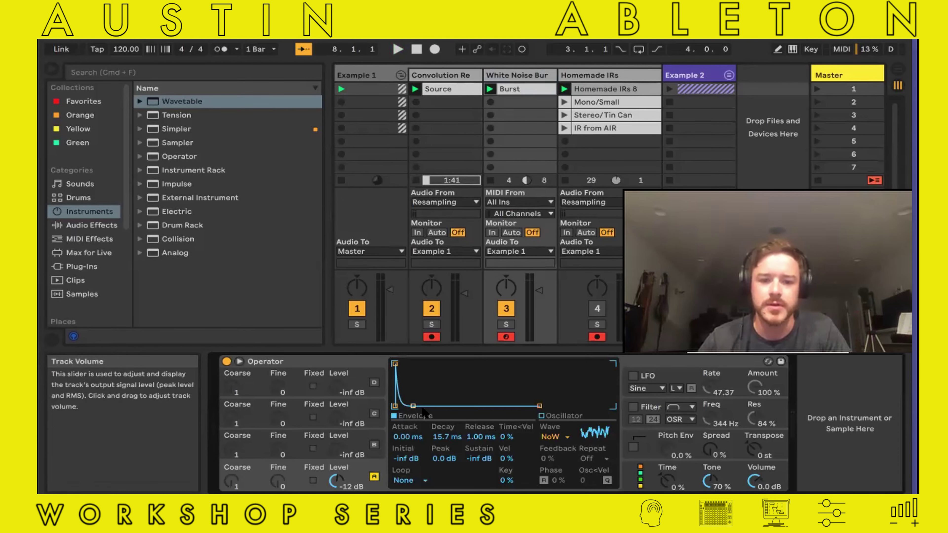
pyautogui.moveTo(413, 406); pyautogui.dragTo(466, 387)
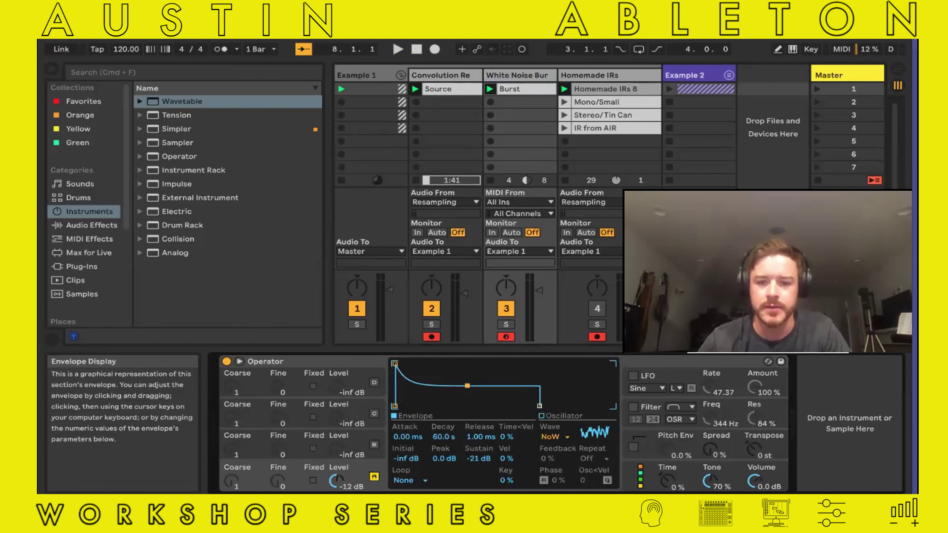
# Enable Operator's filter as a Clean lowpass and shape its envelope with 171 ms decay, 98% peak and 1.7% sustain.
pyautogui.click(635, 408)
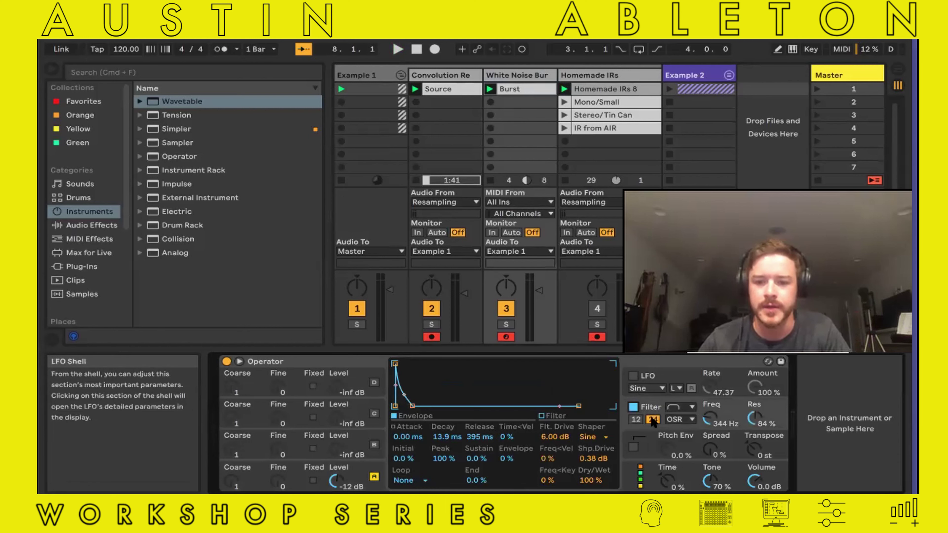
pyautogui.moveTo(412, 406); pyautogui.dragTo(429, 405)
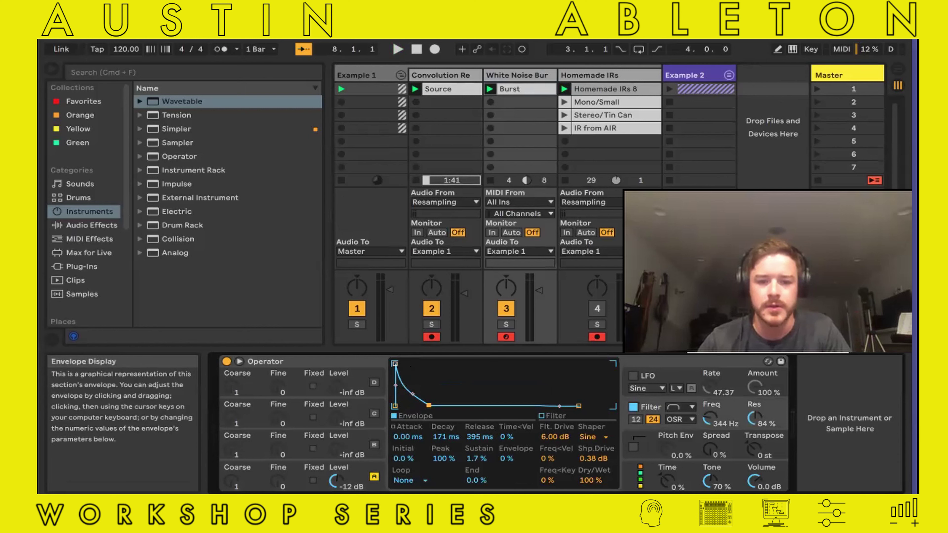
pyautogui.moveTo(405, 367); pyautogui.dragTo(394, 368)
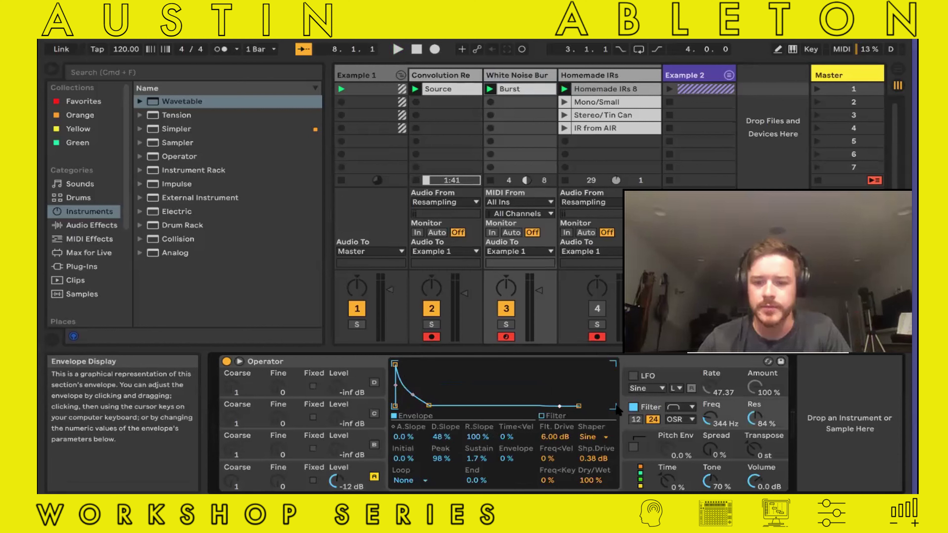
pyautogui.click(687, 418)
pyautogui.click(690, 427)
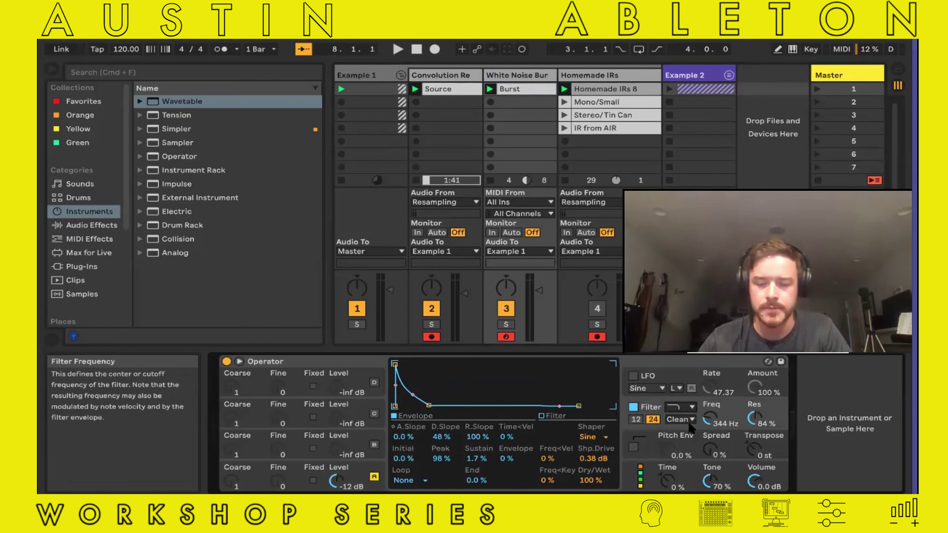
# Deactivate the source track and, with the burst playing, set Operator's filter frequency to 1.24 kHz and resonance to 77%.
pyautogui.click(431, 308)
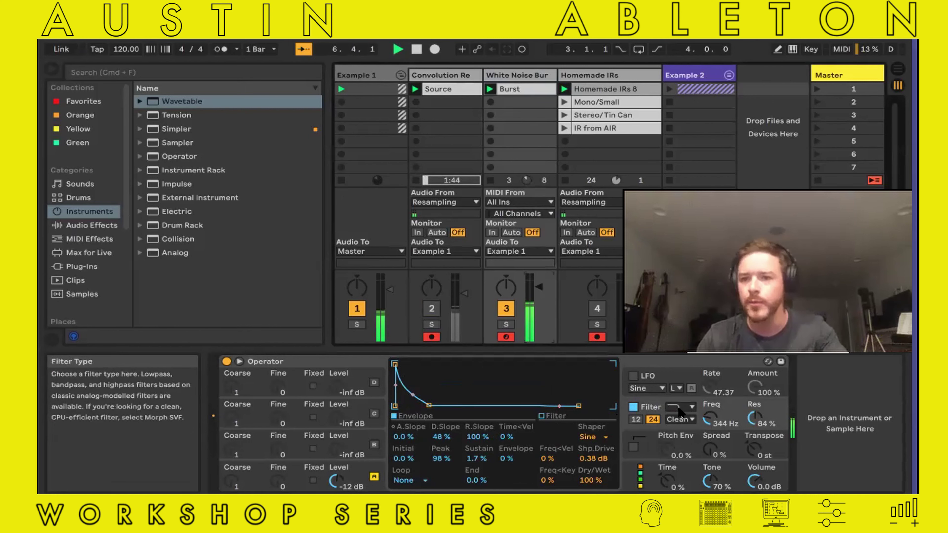
pyautogui.moveTo(711, 416)
pyautogui.mouseDown()
pyautogui.moveTo(711, 396)
pyautogui.moveTo(713, 420)
pyautogui.mouseUp()
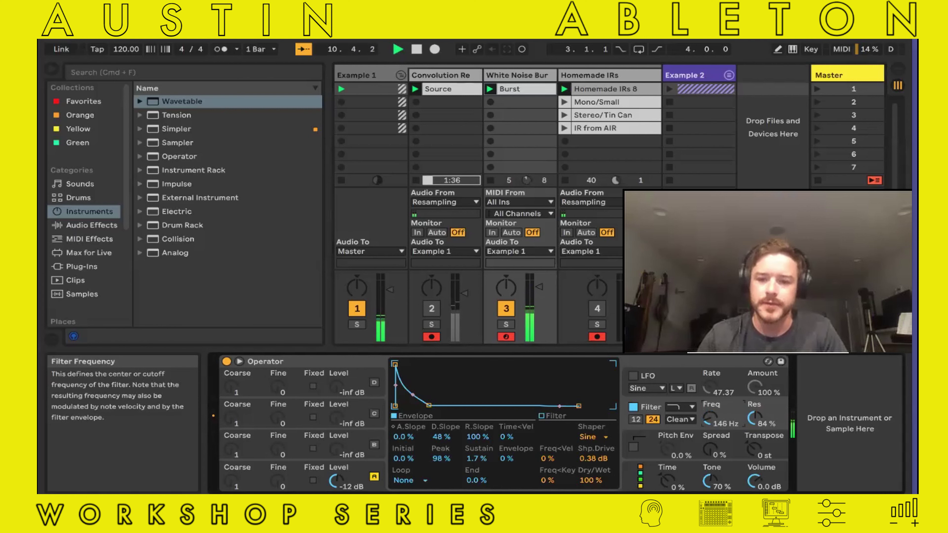
pyautogui.moveTo(753, 418); pyautogui.dragTo(754, 408)
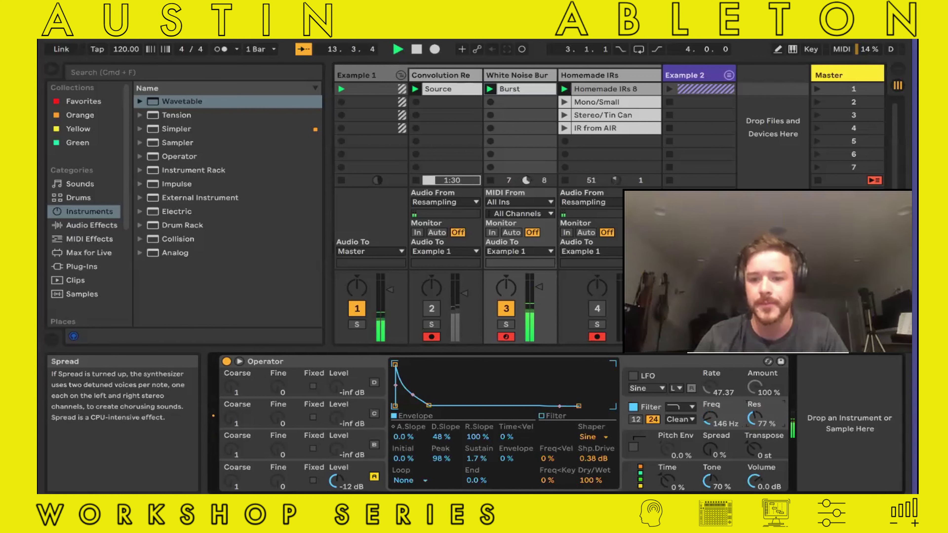
pyautogui.moveTo(708, 417); pyautogui.dragTo(709, 407)
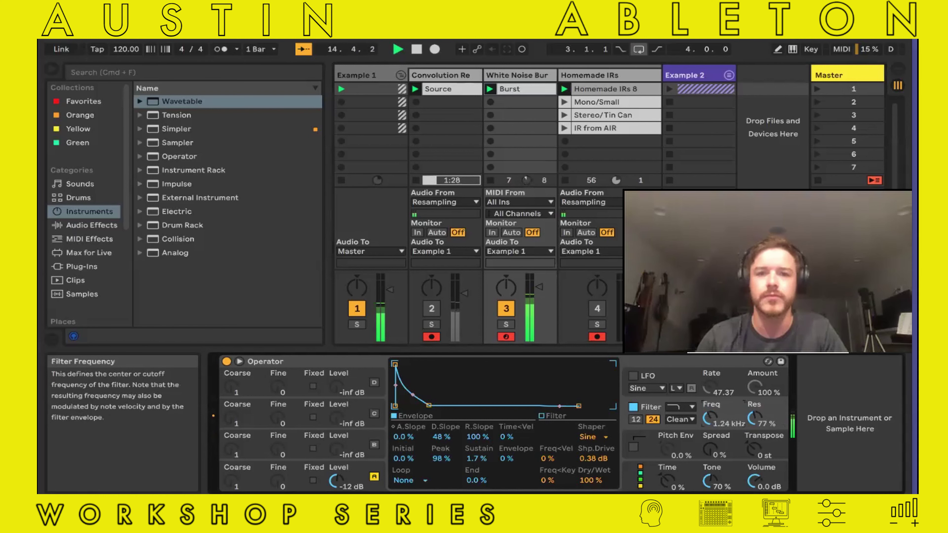
# Record the burst into the fifth Homemade IRs slot while shortening oscillator A's envelope to 1.66 s decay and -inf dB sustain.
pyautogui.click(565, 141)
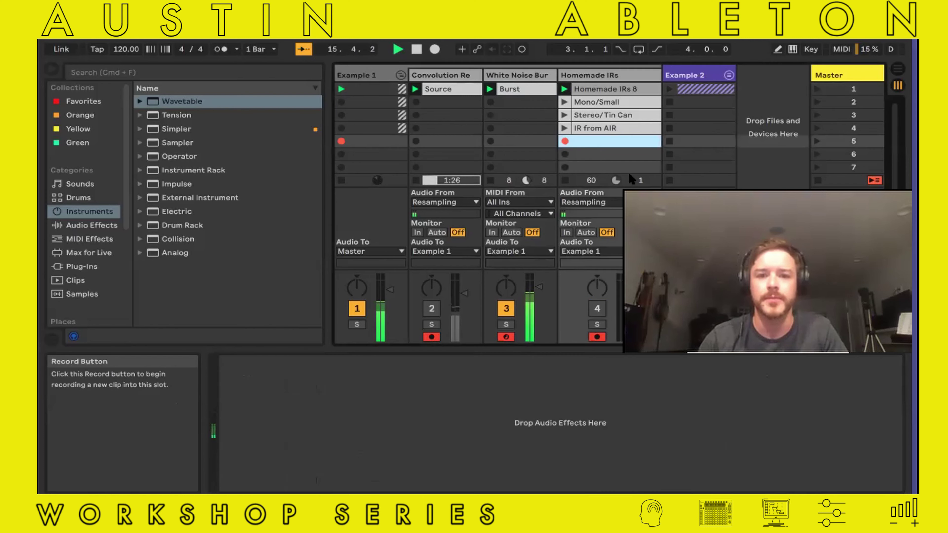
pyautogui.click(605, 142)
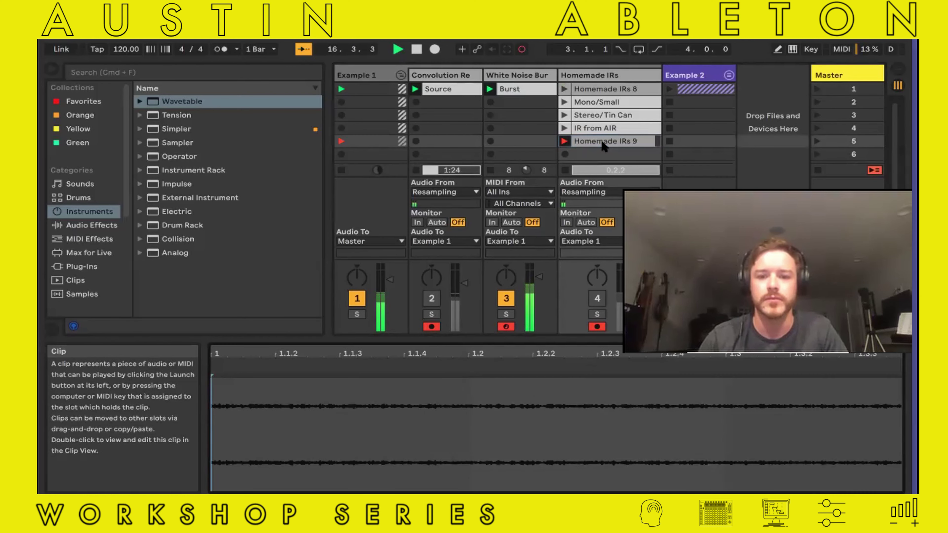
pyautogui.doubleClick(507, 76)
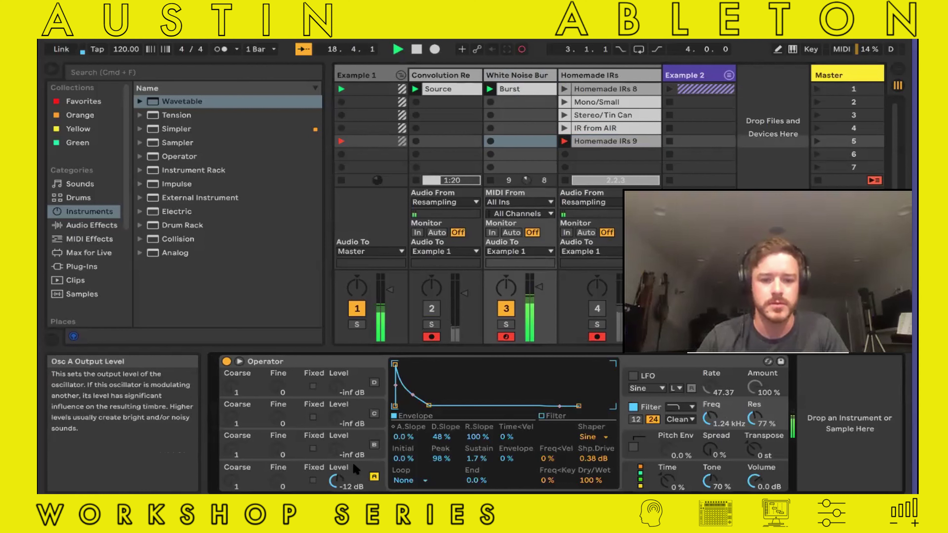
pyautogui.click(345, 478)
pyautogui.moveTo(451, 406)
pyautogui.mouseDown()
pyautogui.moveTo(419, 406)
pyautogui.moveTo(453, 406)
pyautogui.moveTo(443, 406)
pyautogui.mouseUp()
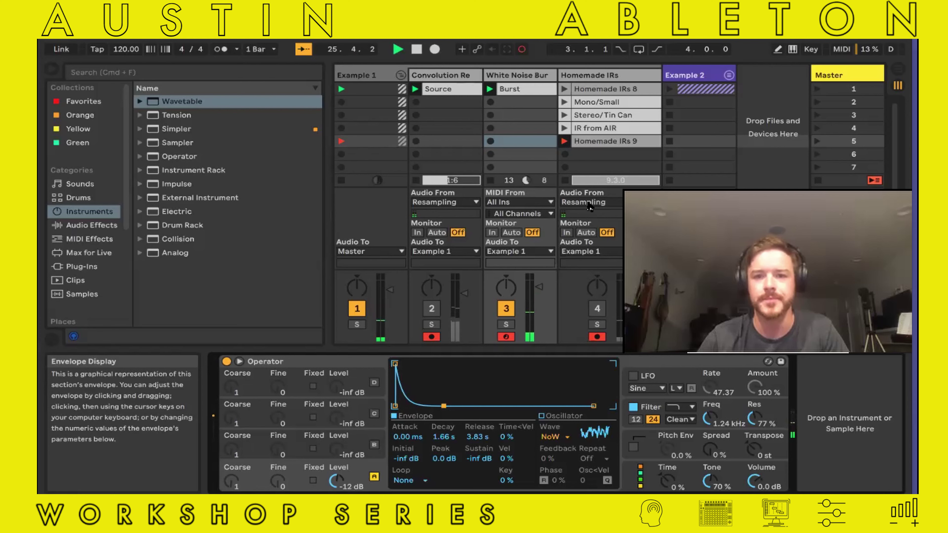
# Loop the new recording from 10.1.1 to 11.1.1 and crop the sample to that one-bar loop.
pyautogui.click(600, 141)
pyautogui.moveTo(462, 362); pyautogui.dragTo(855, 362)
pyautogui.rightClick(865, 418)
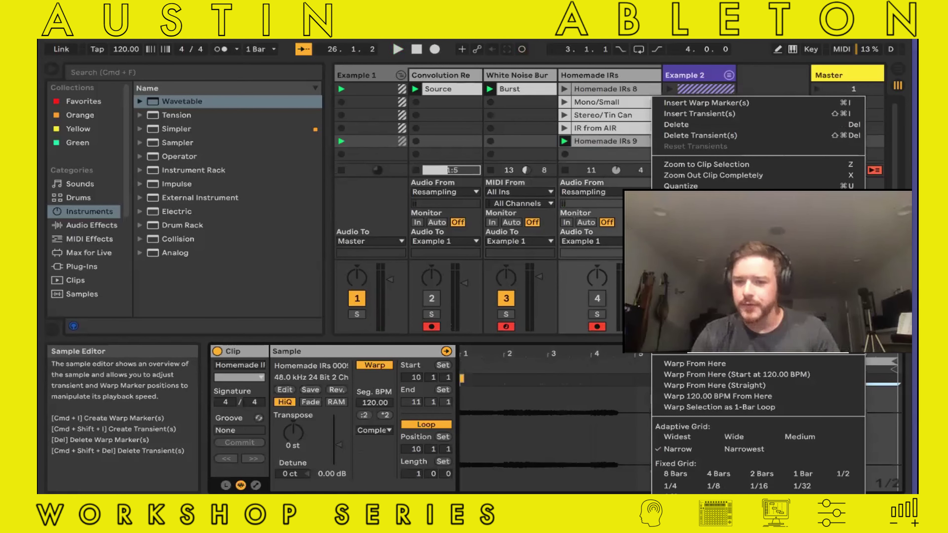
pyautogui.click(691, 272)
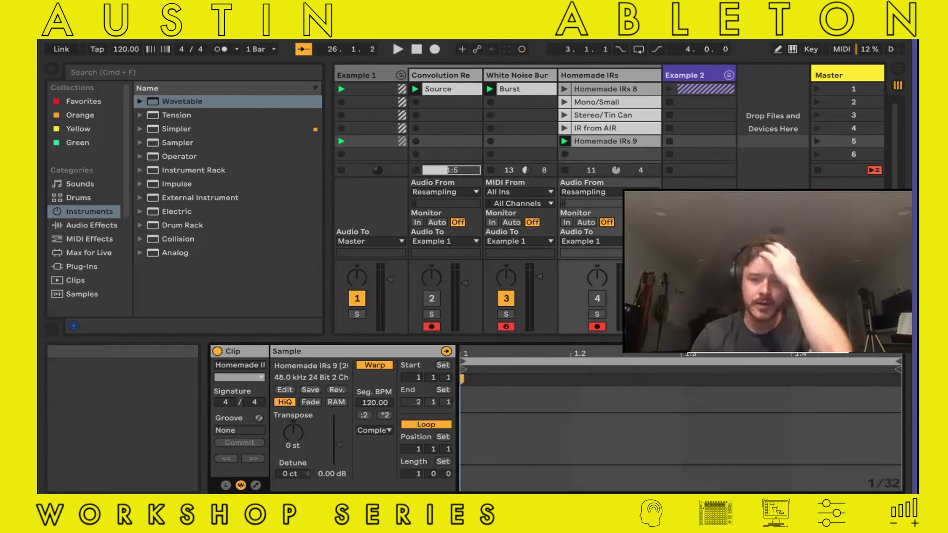